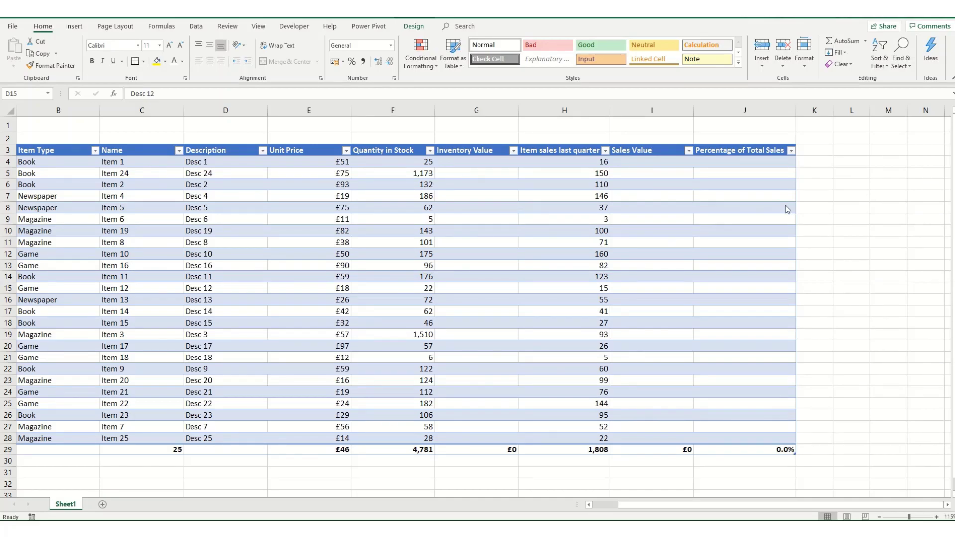
- Test table auto-expansion with stray text in K4 and a new row, then undo and clear K4
scroll(620, 190, "down", 1)
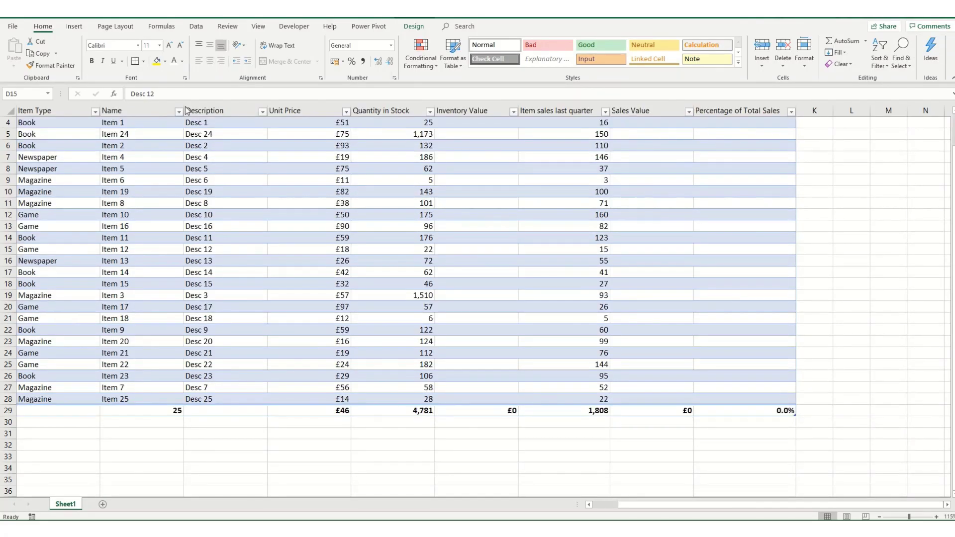
scroll(647, 169, "up", 1)
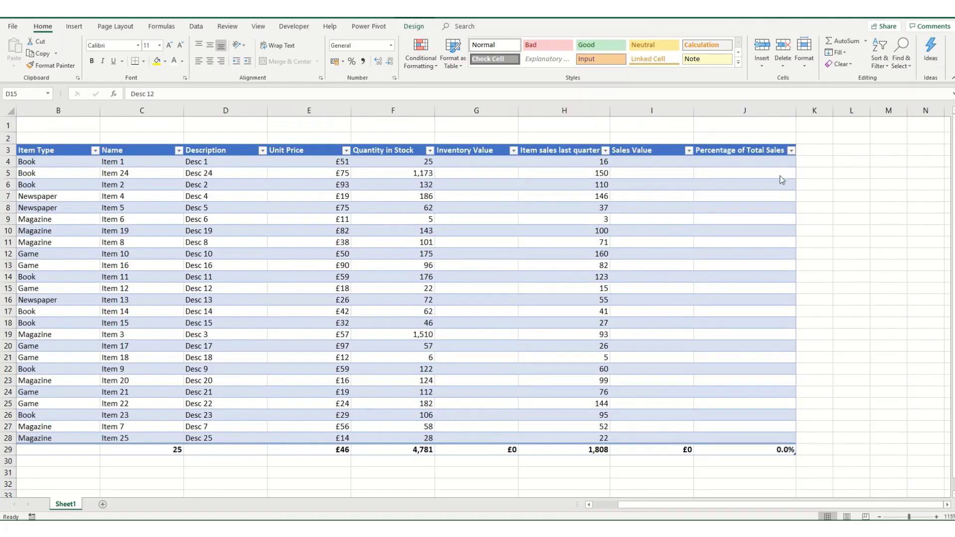
left_click(814, 162)
type("jgj")
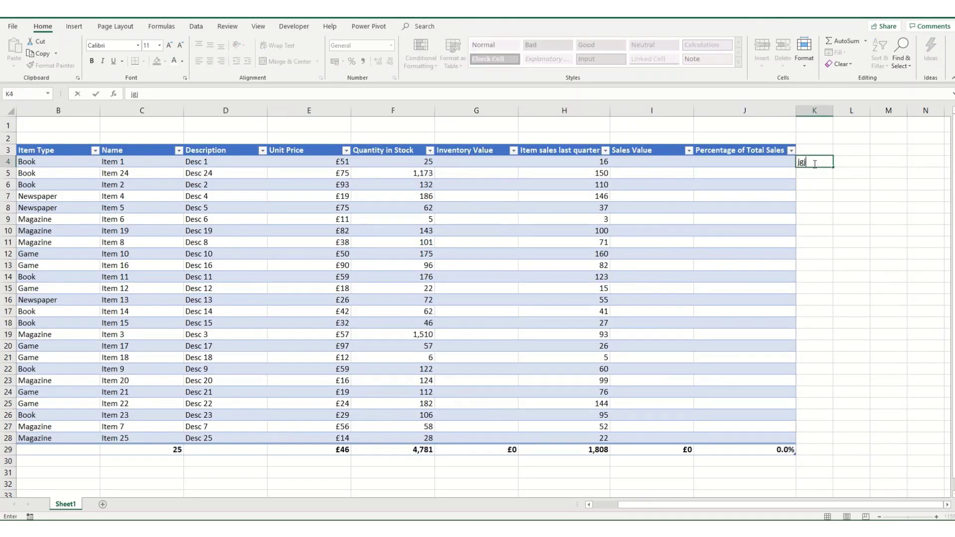
type("hg")
key("Return")
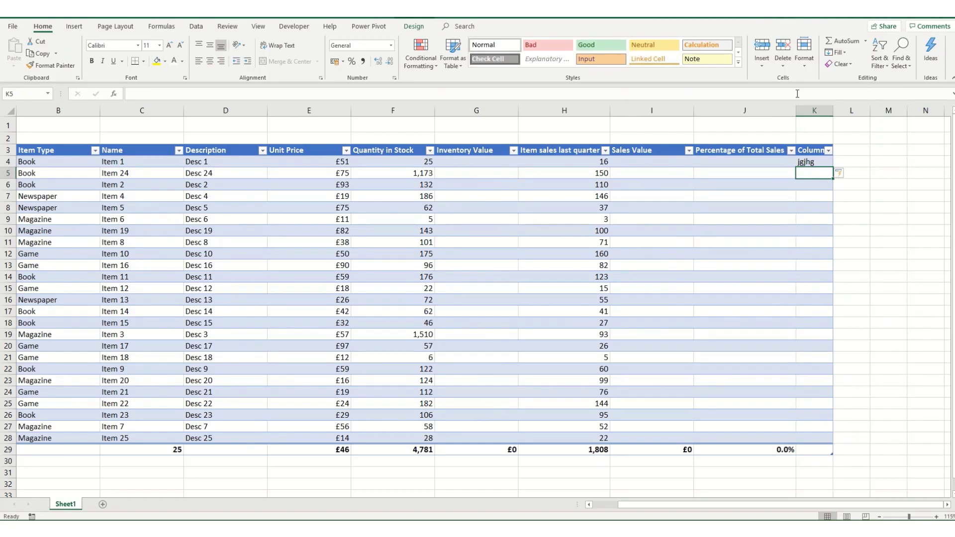
left_click(804, 436)
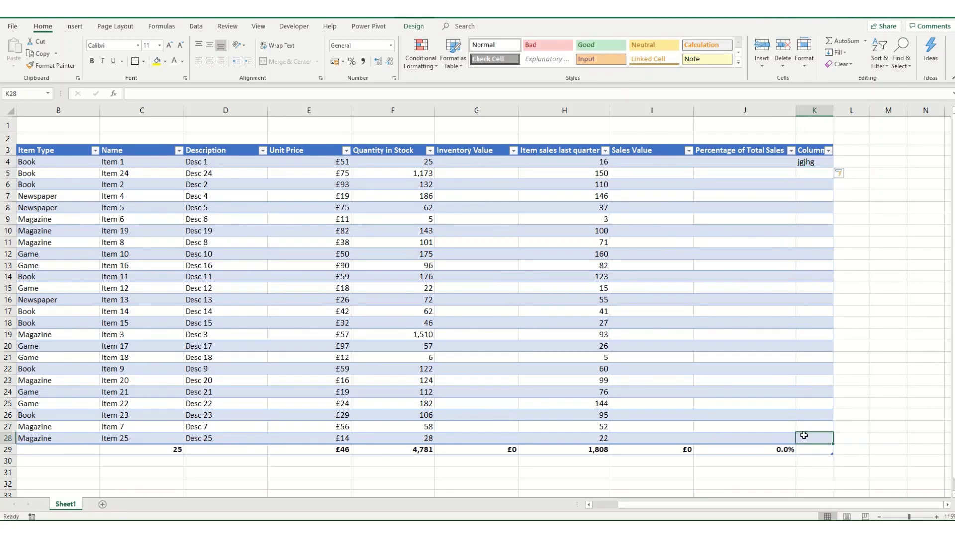
key("Tab")
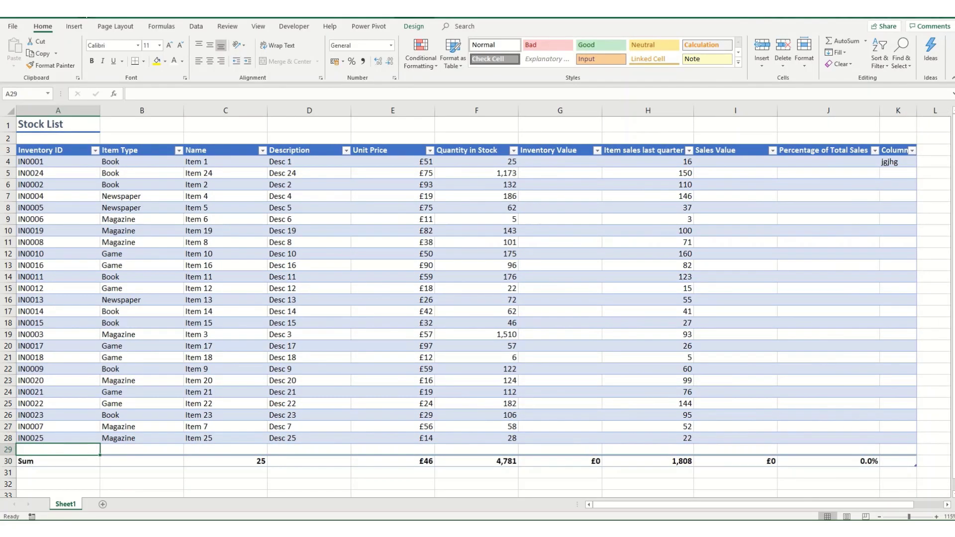
key("ctrl+z")
key("ctrl+z")
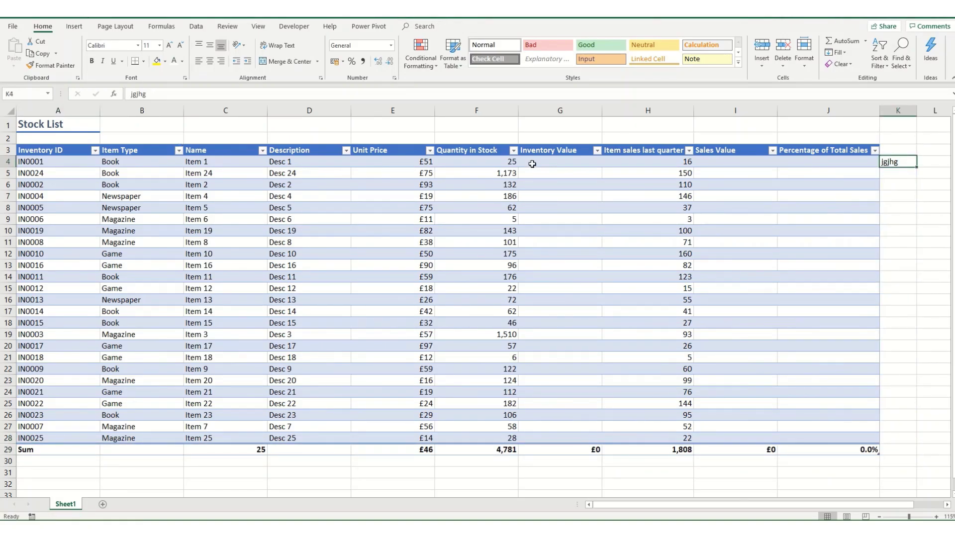
key("Delete")
- Enter =E4*F4 in G1 so it shows the first item's value, £1,275
left_click(340, 253)
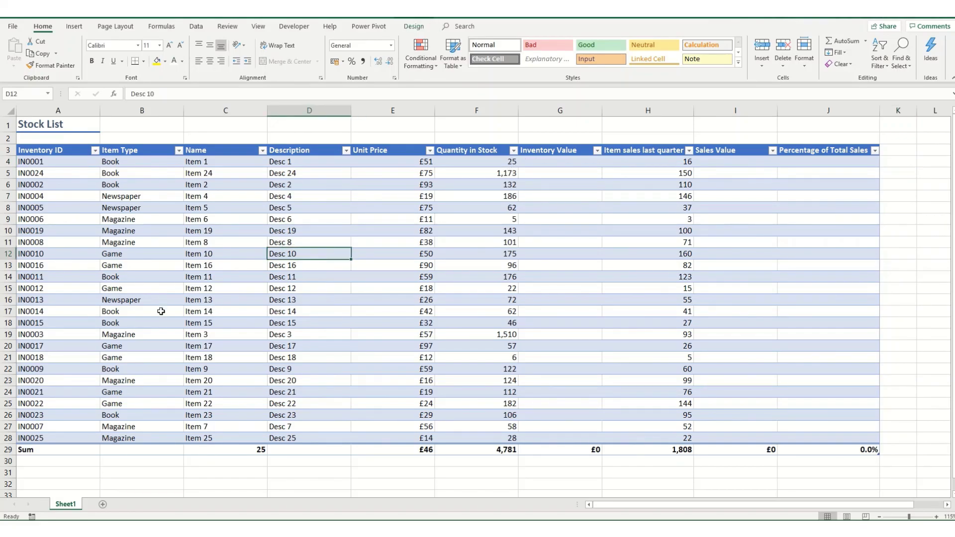
left_click(542, 159)
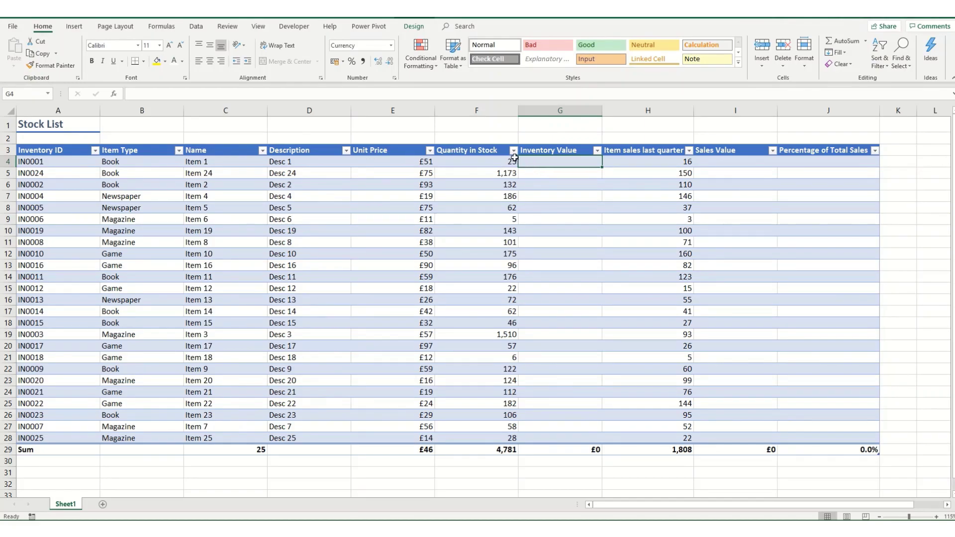
left_click(522, 127)
type("=")
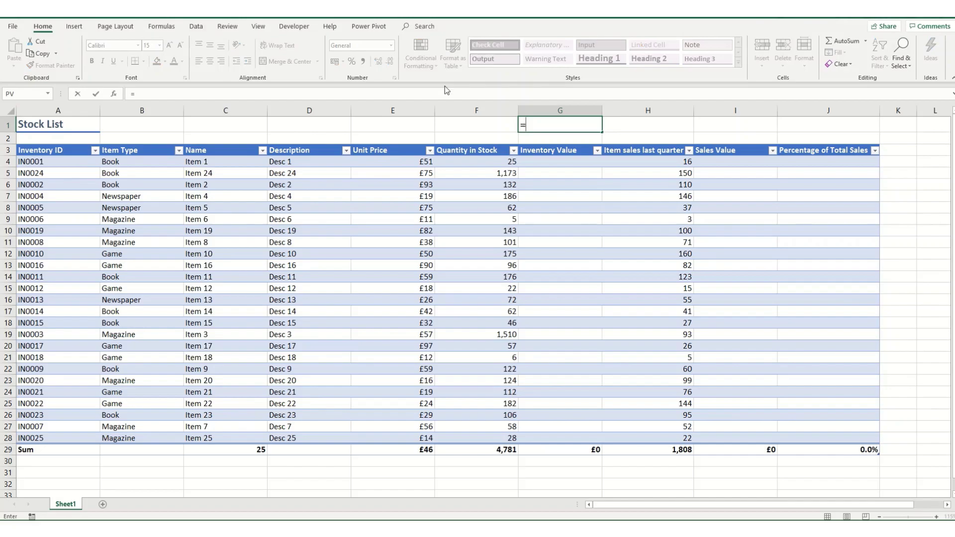
left_click(394, 159)
type("*")
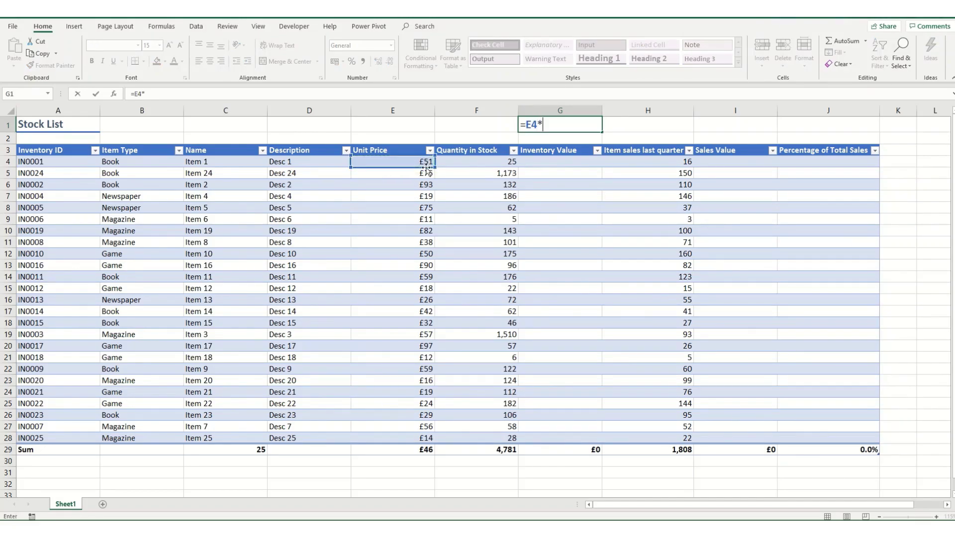
left_click(497, 161)
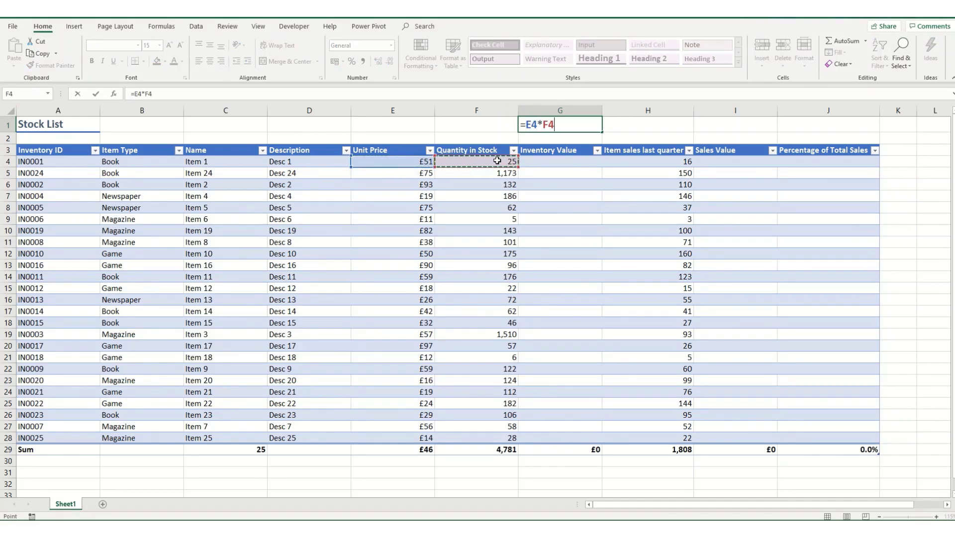
key("Return")
left_click(536, 163)
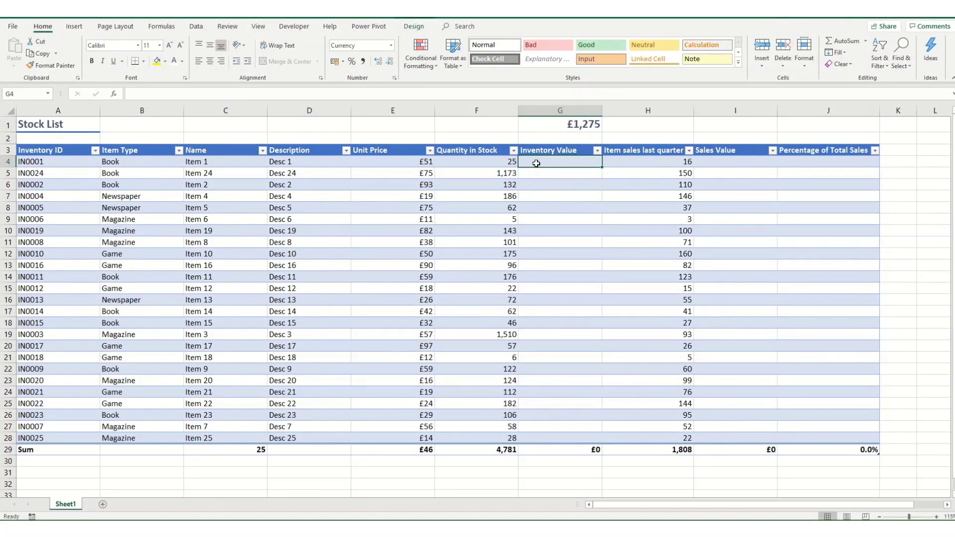
- Enter =[@[Unit Price]]*[@[Quantity in Stock]] in G4 to fill the Inventory Value column
type("=")
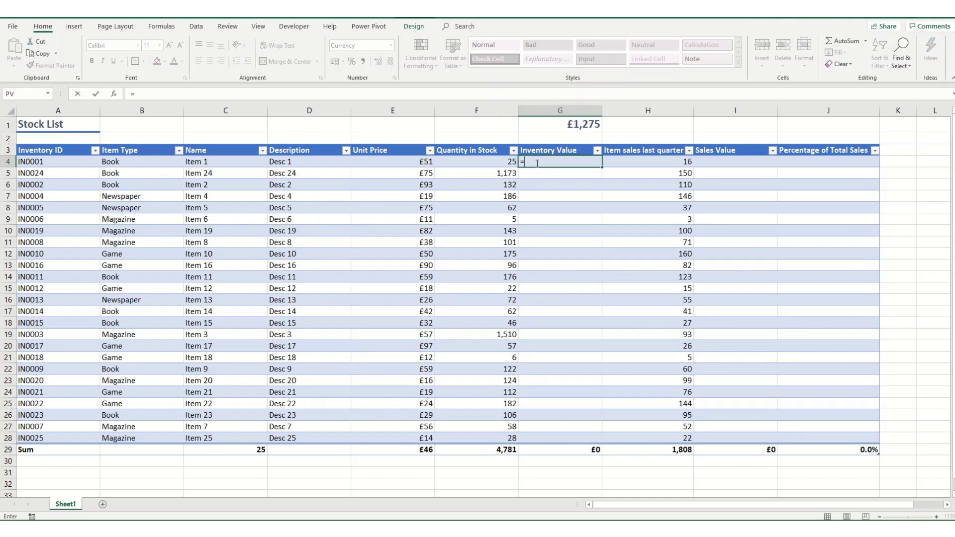
left_click(376, 162)
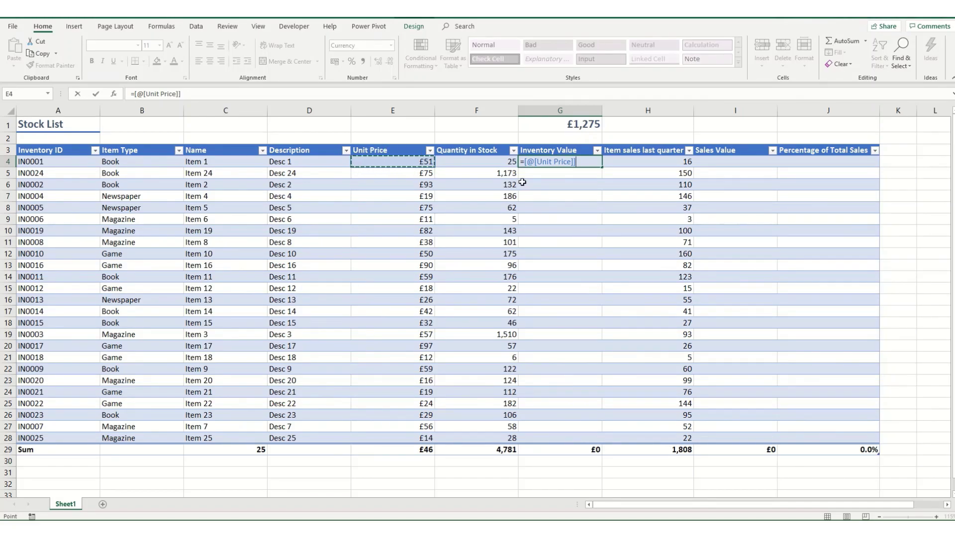
type("*")
left_click(476, 163)
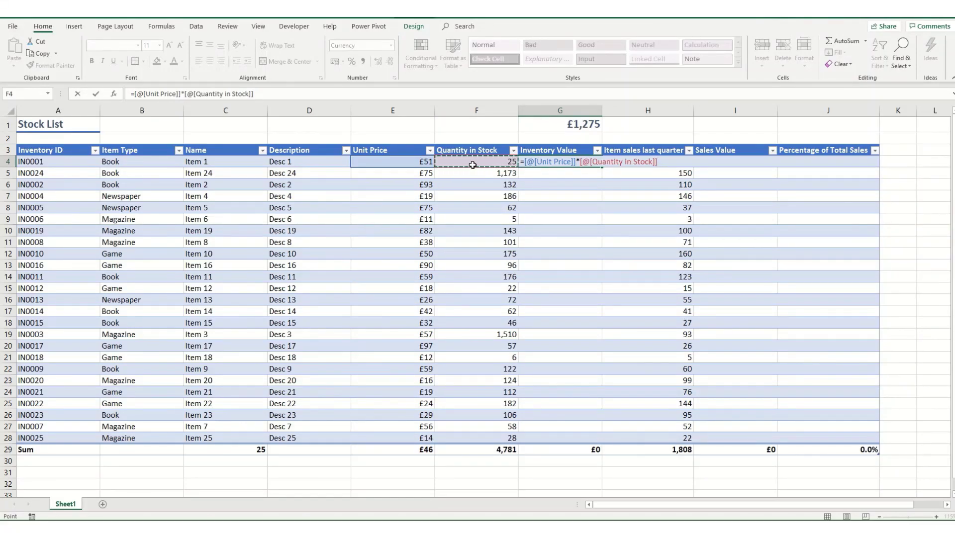
key("Return")
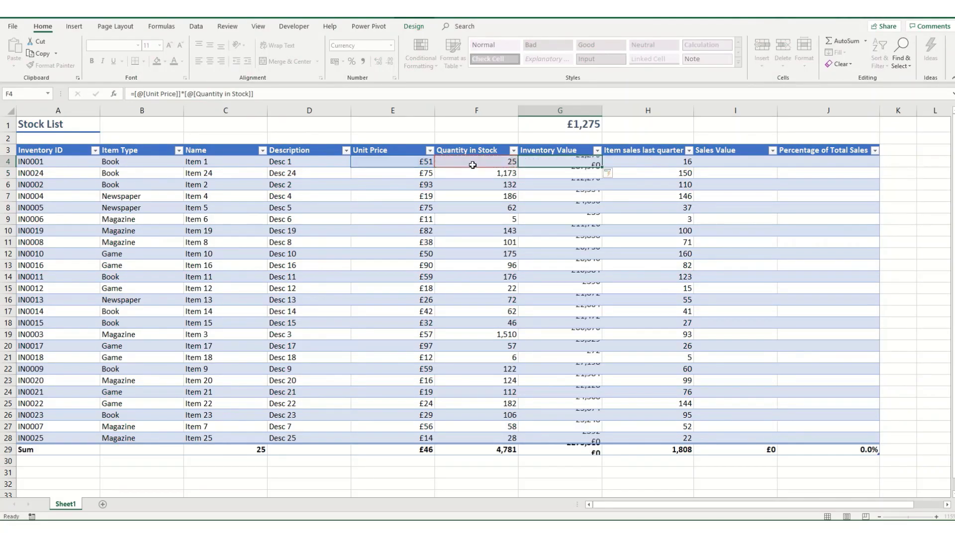
- Inspect the calculated Inventory Value formulas in G4 through G7
left_click(206, 94)
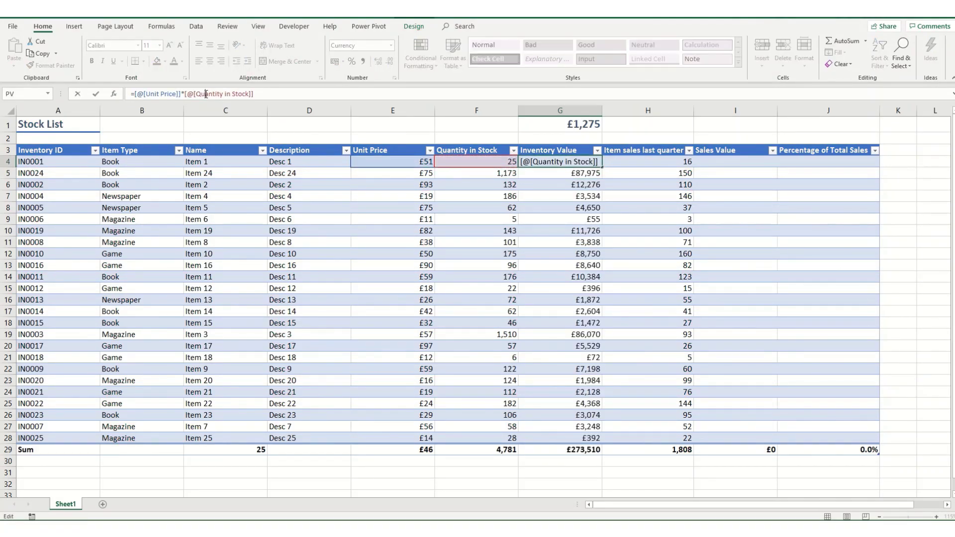
key("Return")
left_click(206, 94)
key("Return")
left_click(206, 94)
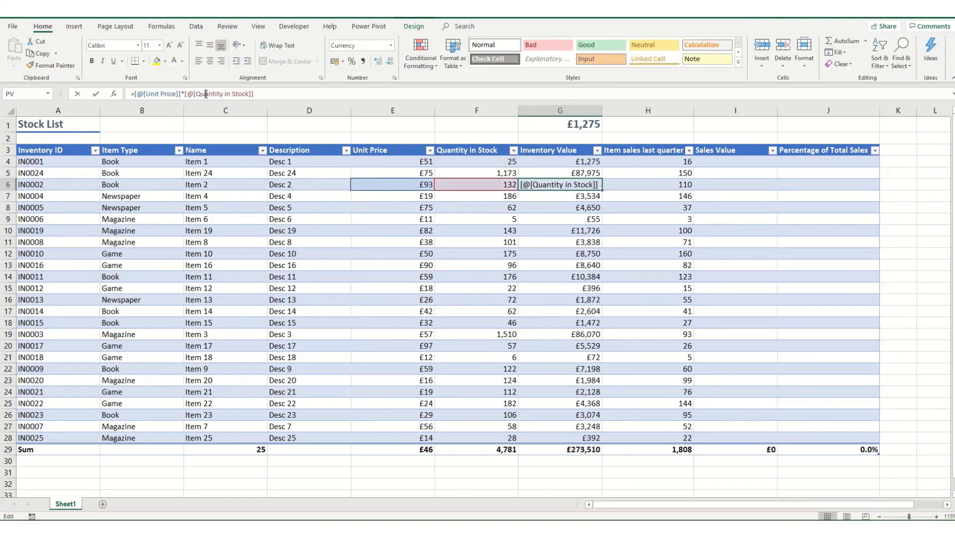
key("Return")
left_click(206, 94)
key("Return")
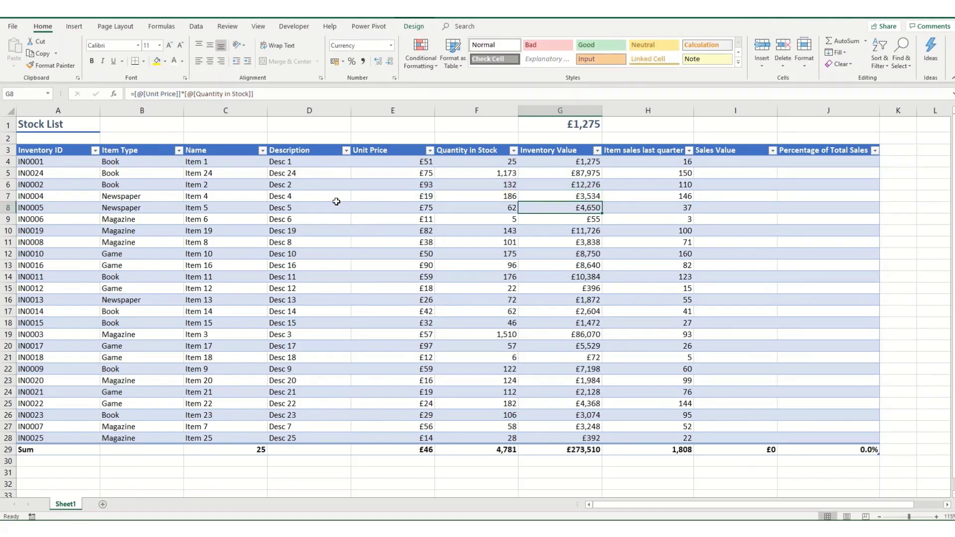
- Add a test row to confirm G29 auto-fills the formula, then undo it
left_click(865, 437)
key("Tab")
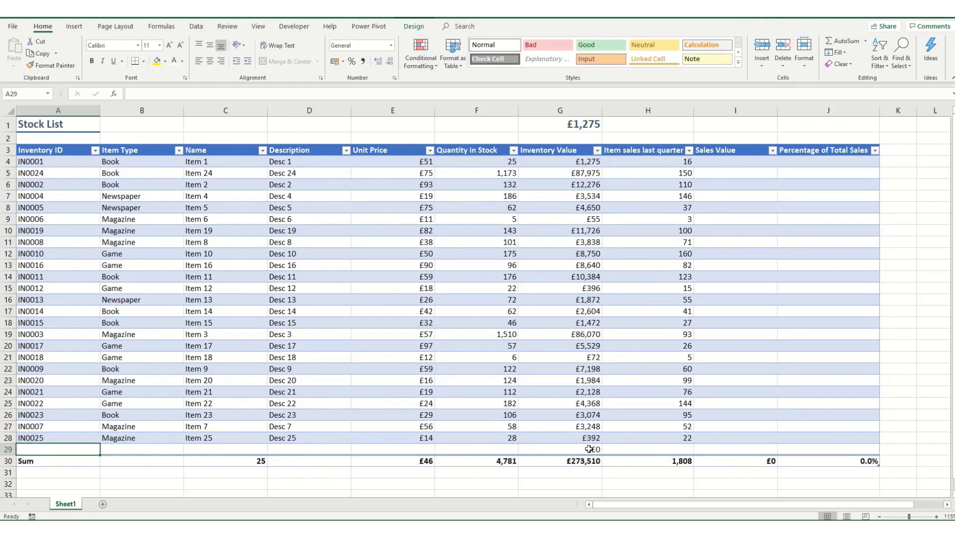
left_click(589, 449)
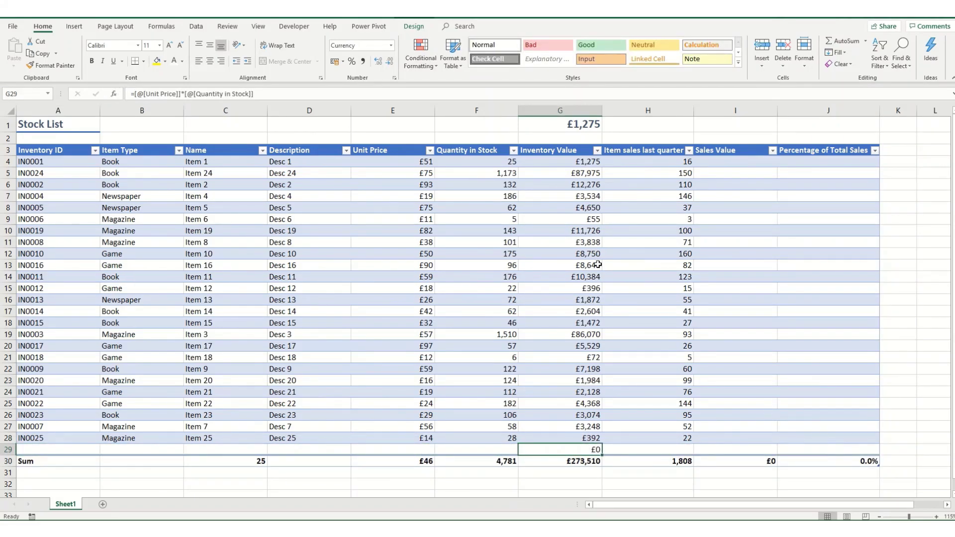
key("ctrl+z")
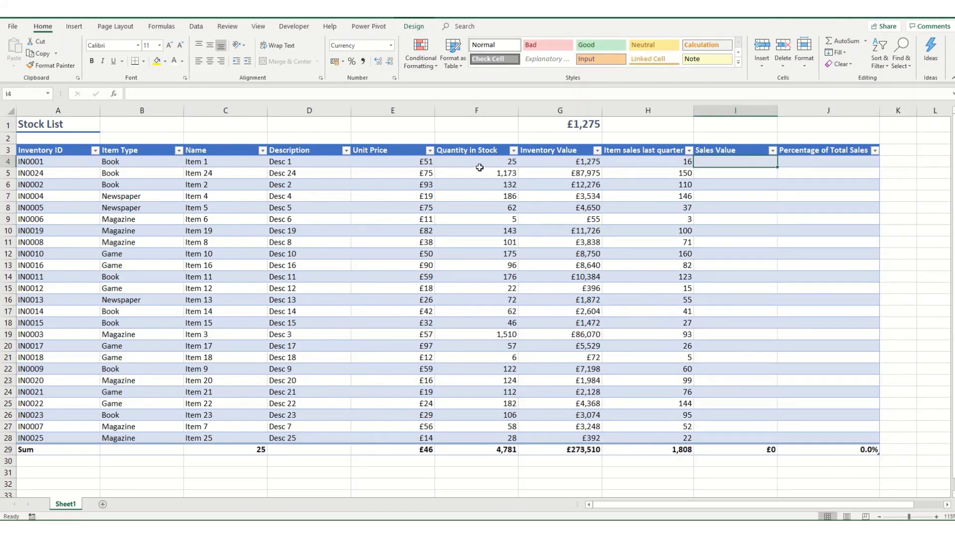
- In I4, multiply [Item sales last quarter] by [Unit Price] with structured references, totalling £89,581
left_click(560, 163)
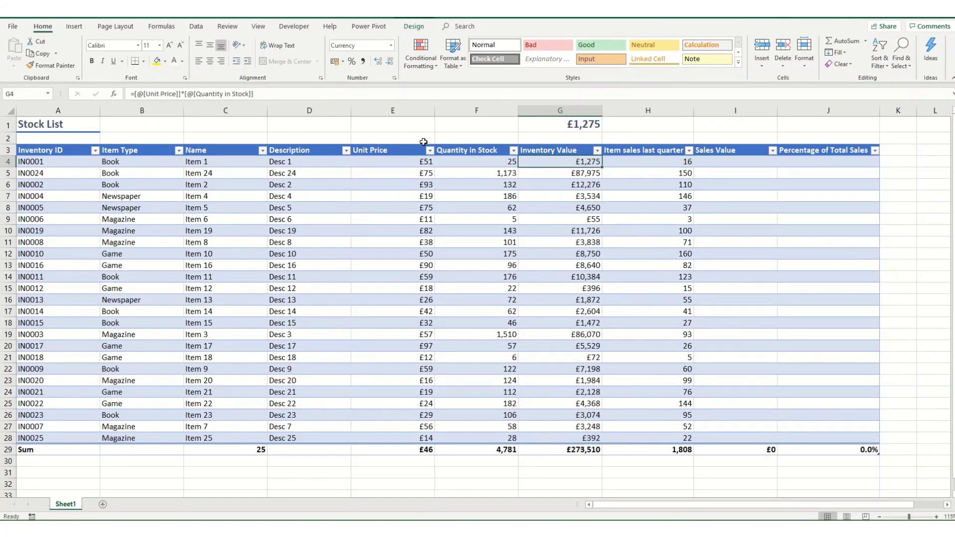
left_click(741, 158)
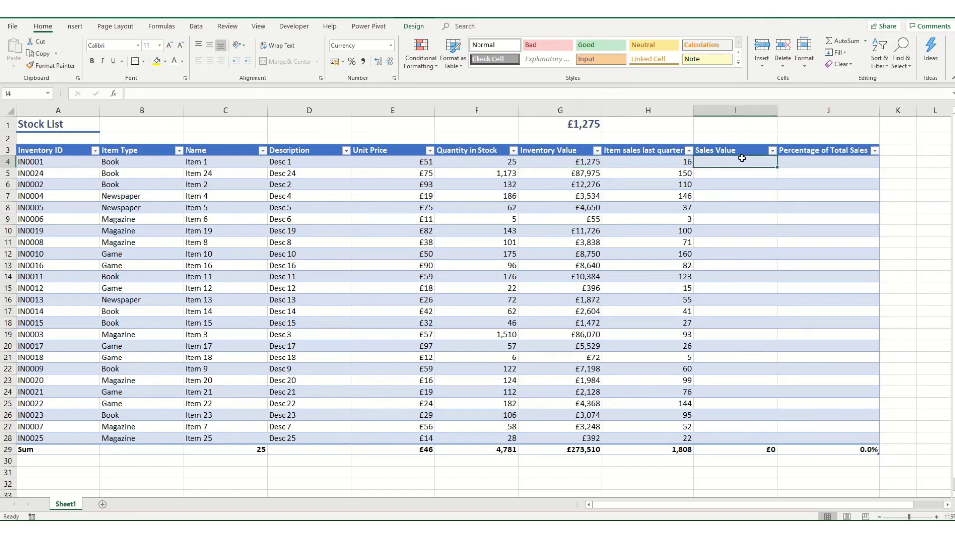
type("=[")
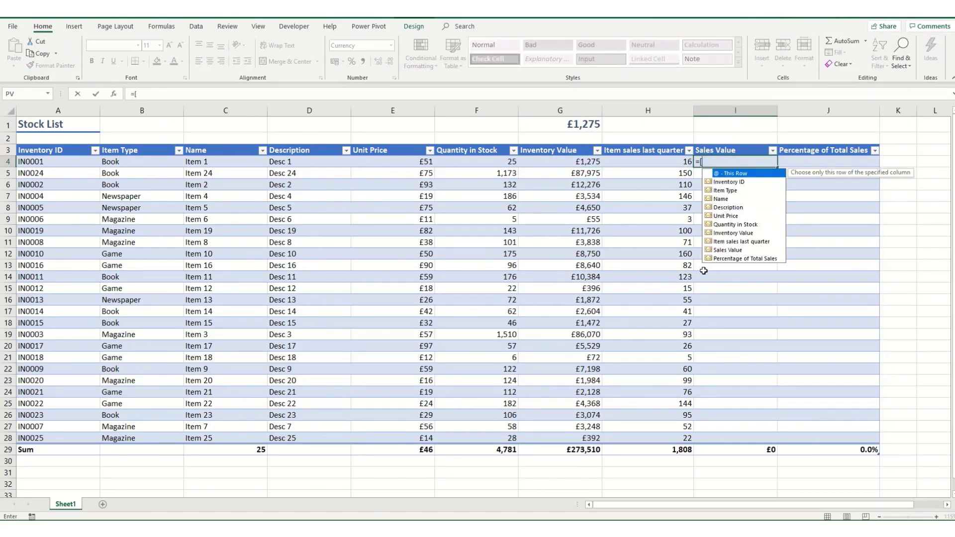
left_click(724, 242)
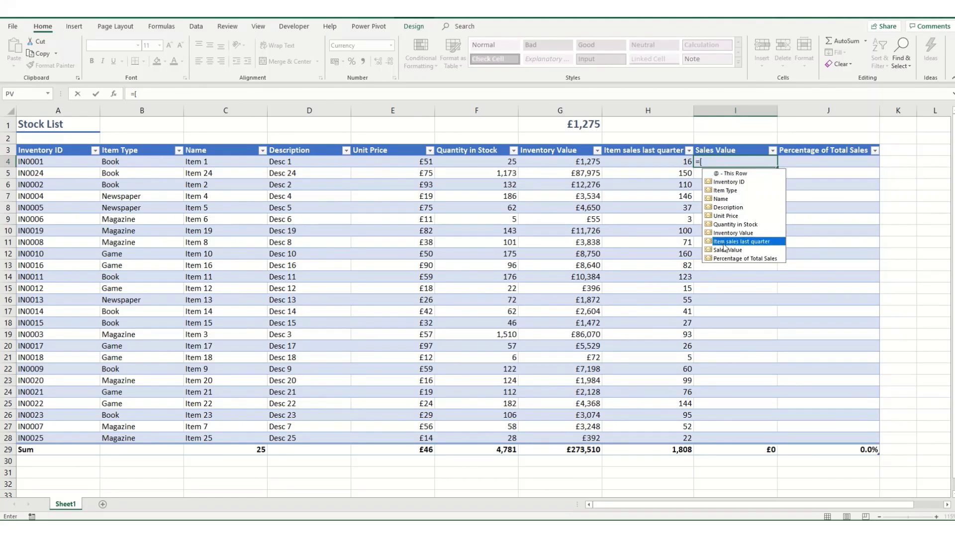
double_click(723, 243)
type("]")
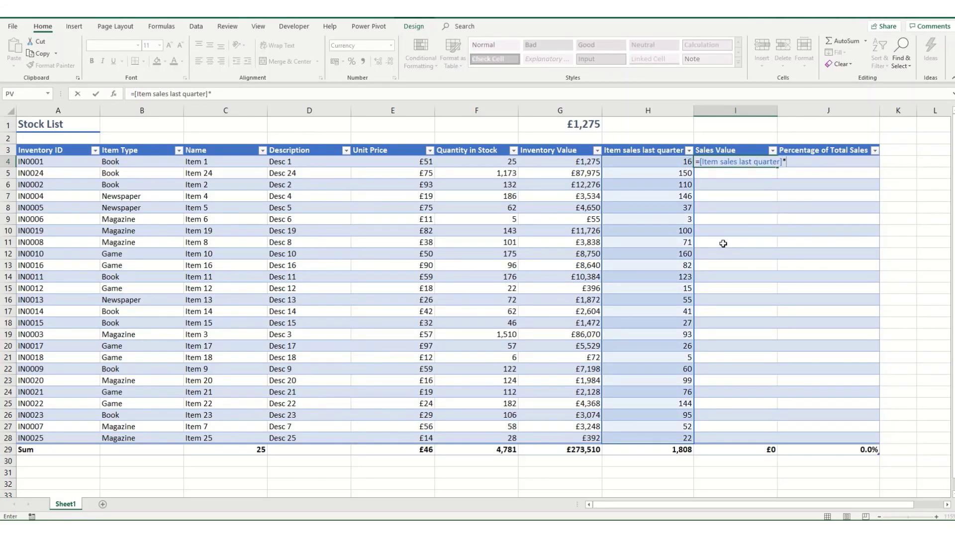
type("*[")
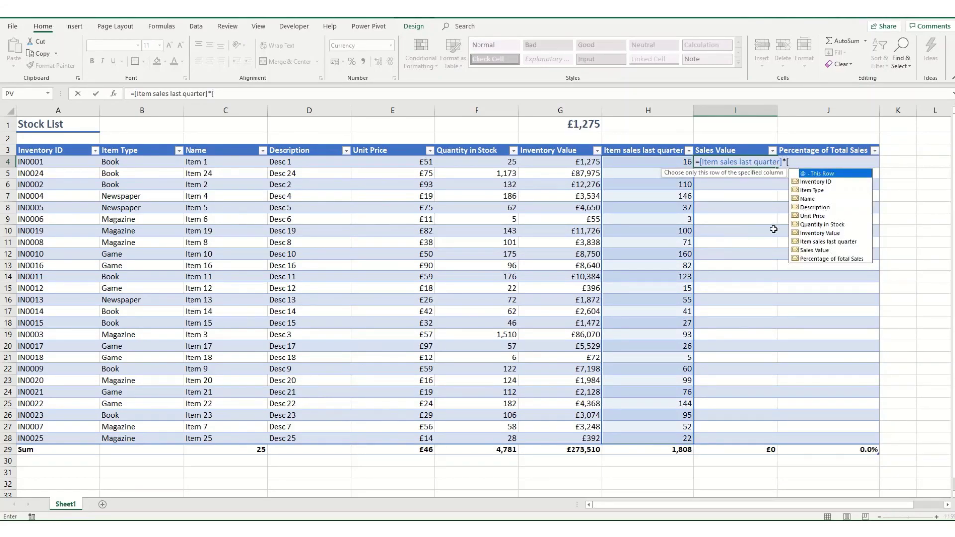
left_click(816, 218)
double_click(816, 218)
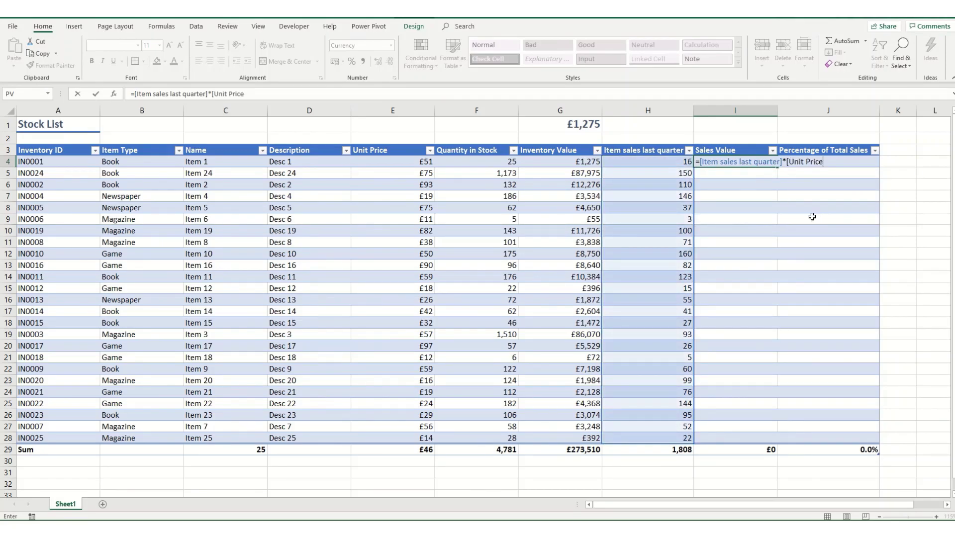
type("]")
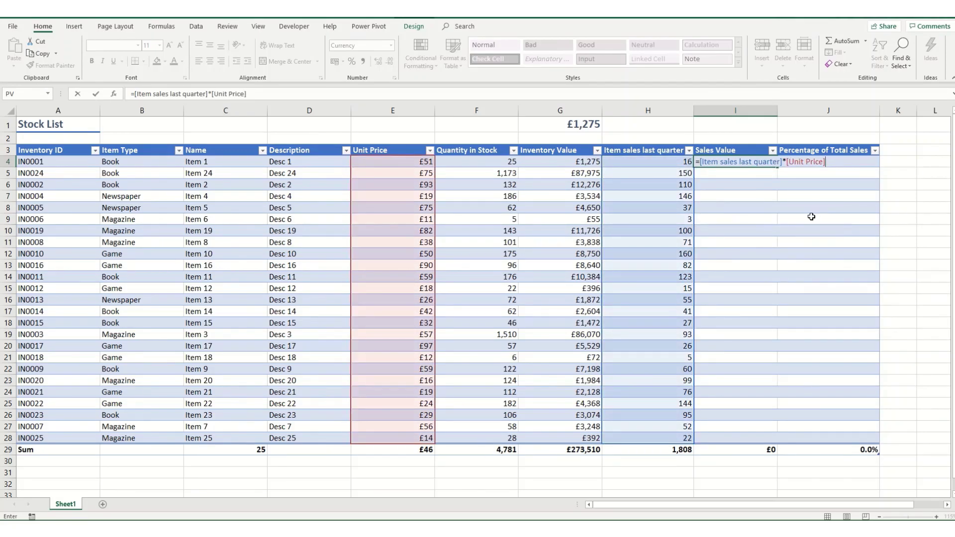
key("Tab")
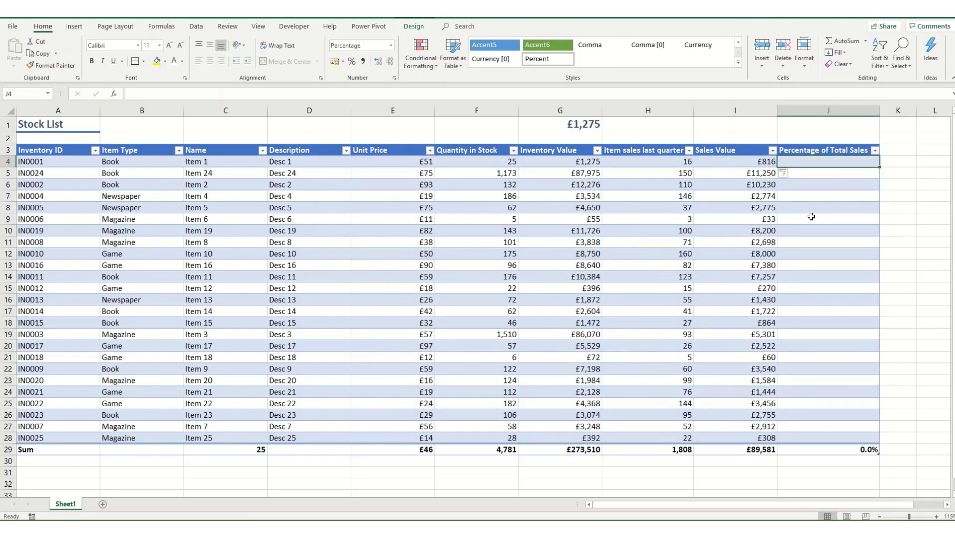
- In J4, divide the row's Sales Value by the £89,581 total in I29, then check J6's formula
left_click(735, 483)
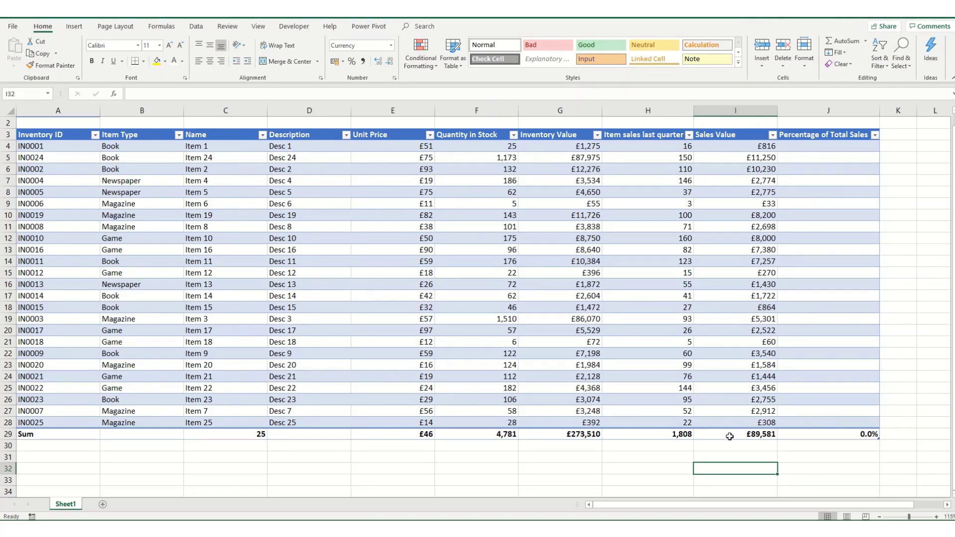
left_click(829, 146)
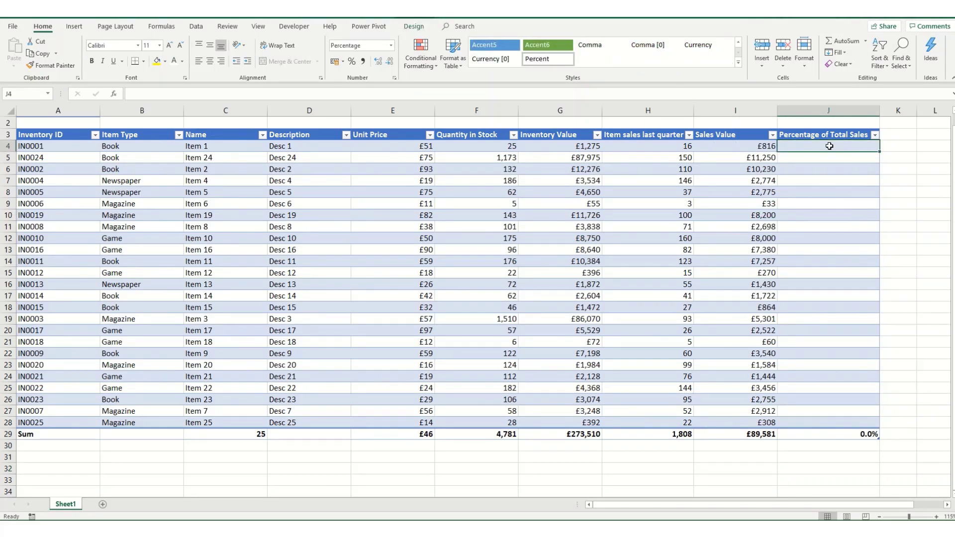
type("=")
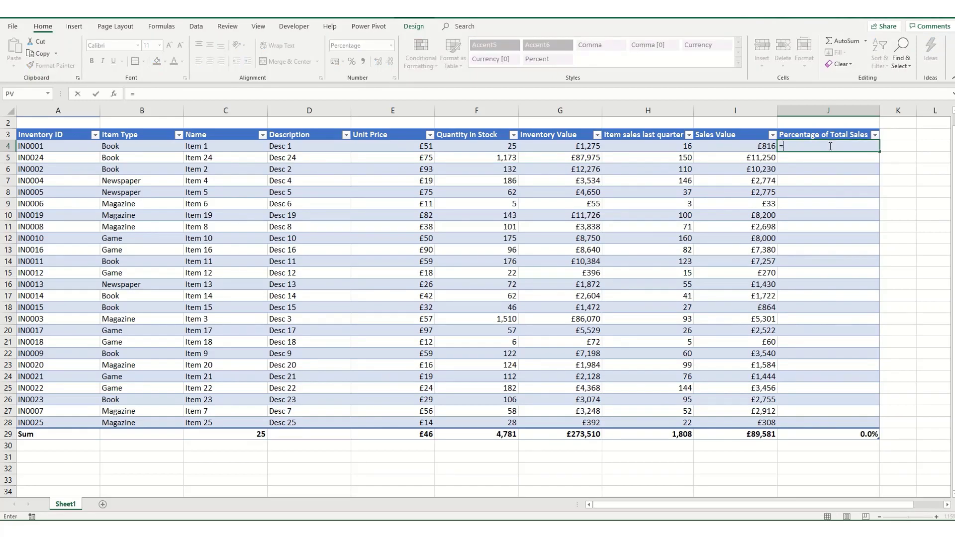
left_click(738, 146)
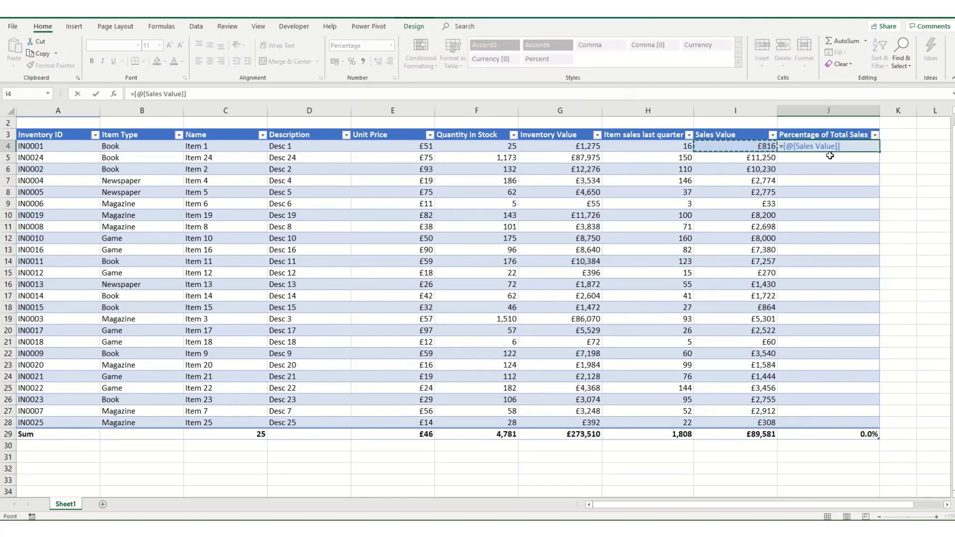
type("/")
left_click(747, 433)
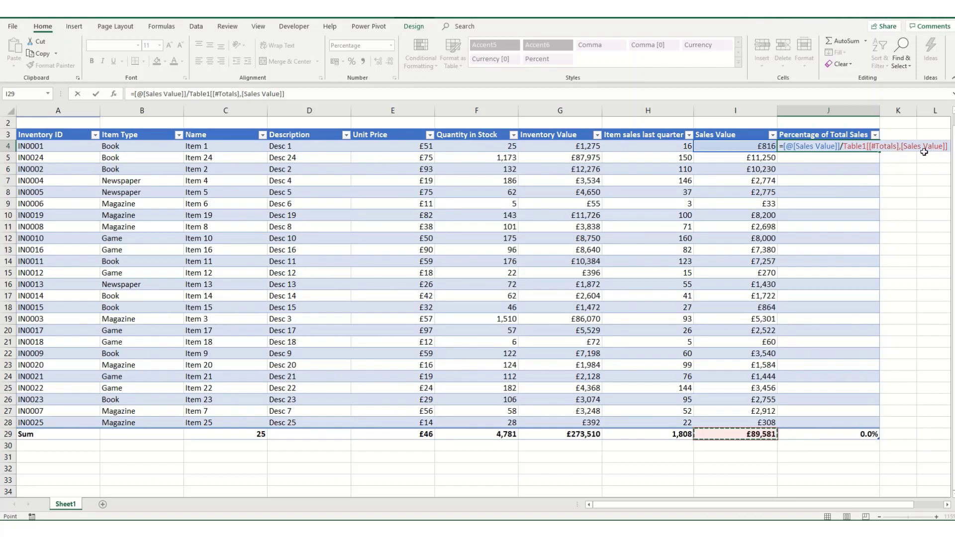
left_click(301, 92)
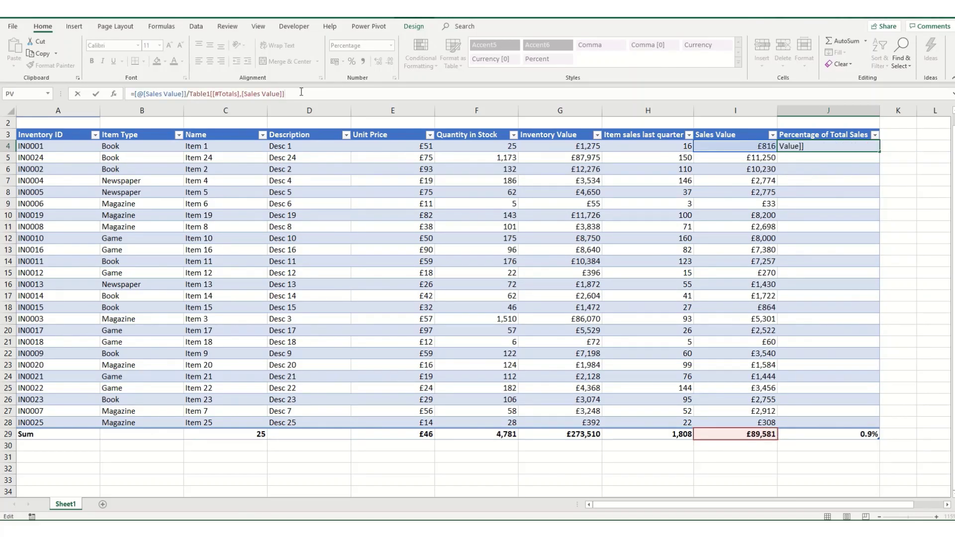
key("Return")
key("Down")
key("F2")
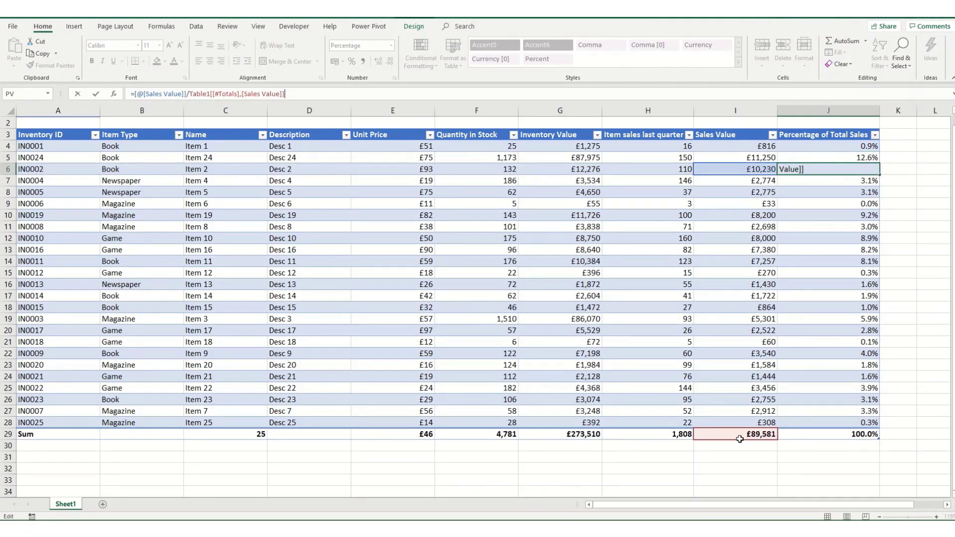
left_click(893, 146)
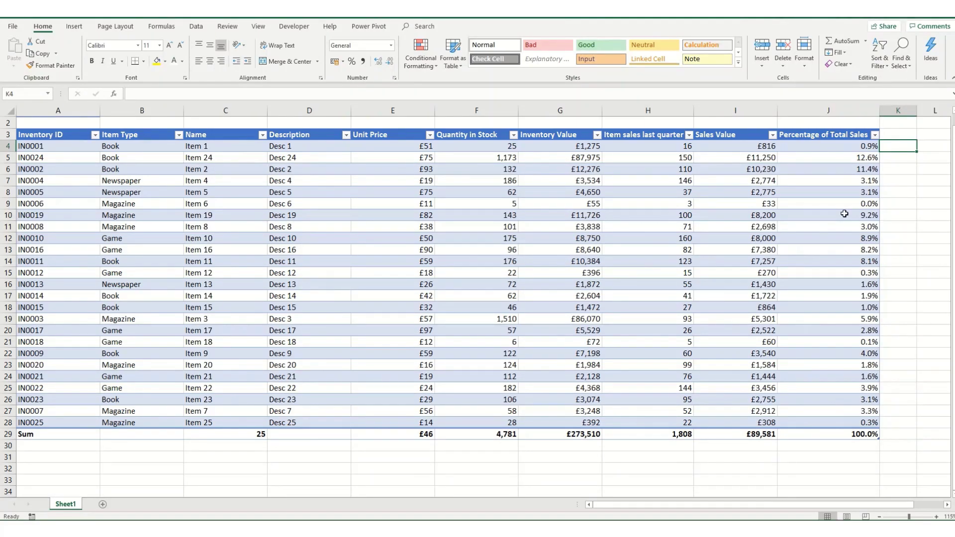
- Enter a K4 formula referencing header J3, undoing the table's expansion into column K
type("=")
left_click(844, 135)
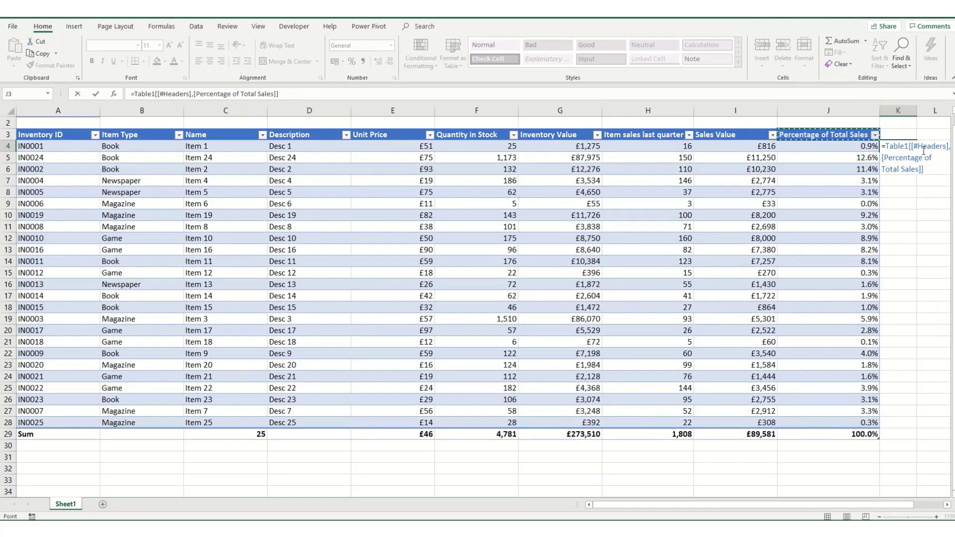
key("ctrl+Return")
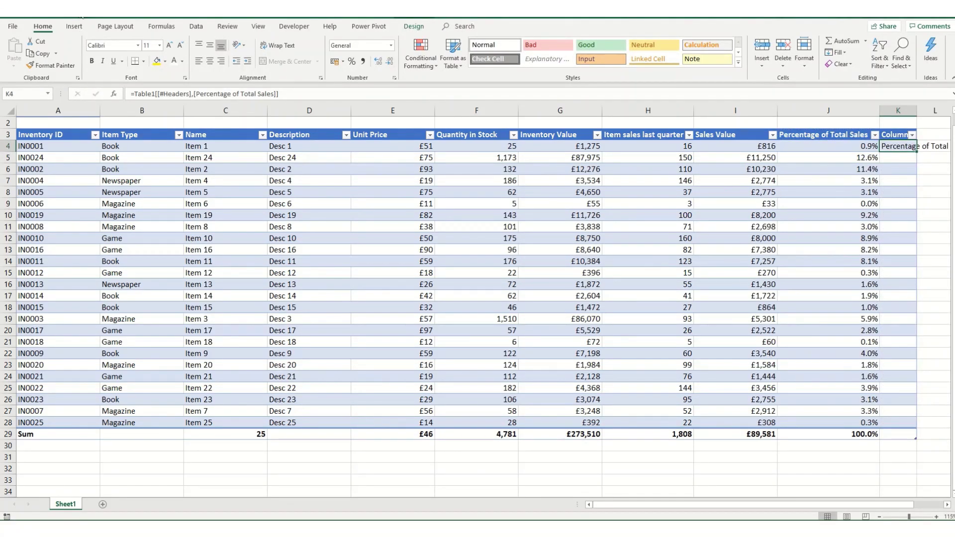
key("ctrl+z")
left_click(706, 455)
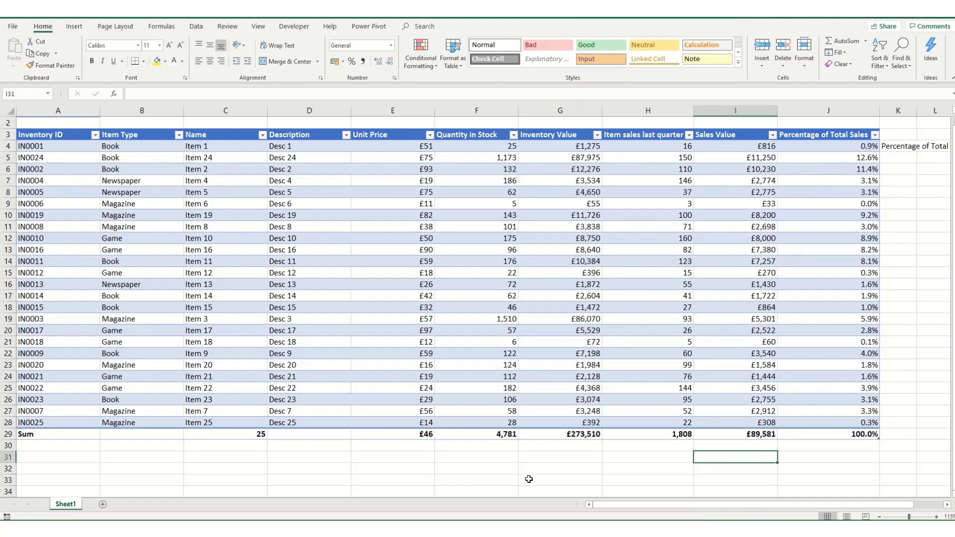
- Copy the whole Stock List table and paste a duplicate at A31
scroll(529, 479, "up", 1)
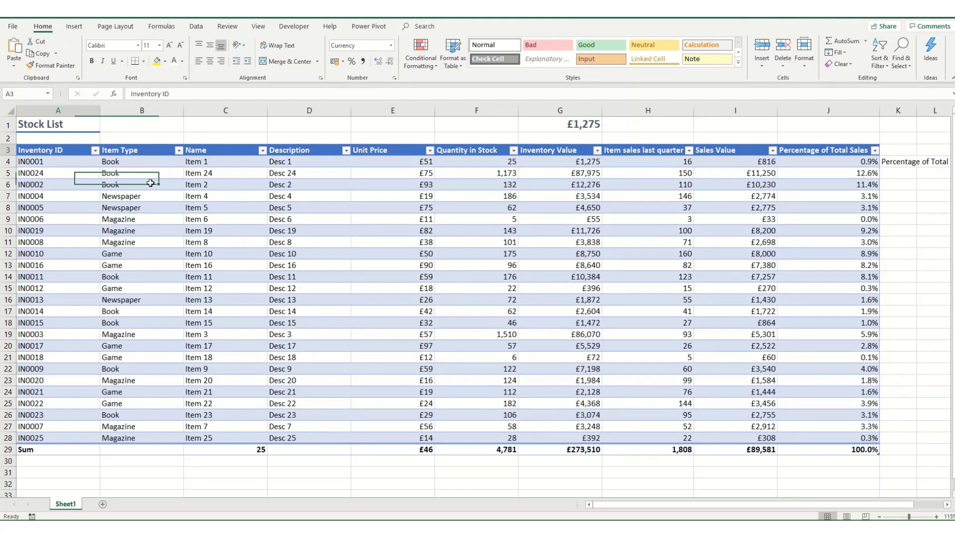
left_click_drag(29, 150, 826, 450)
key("ctrl+c")
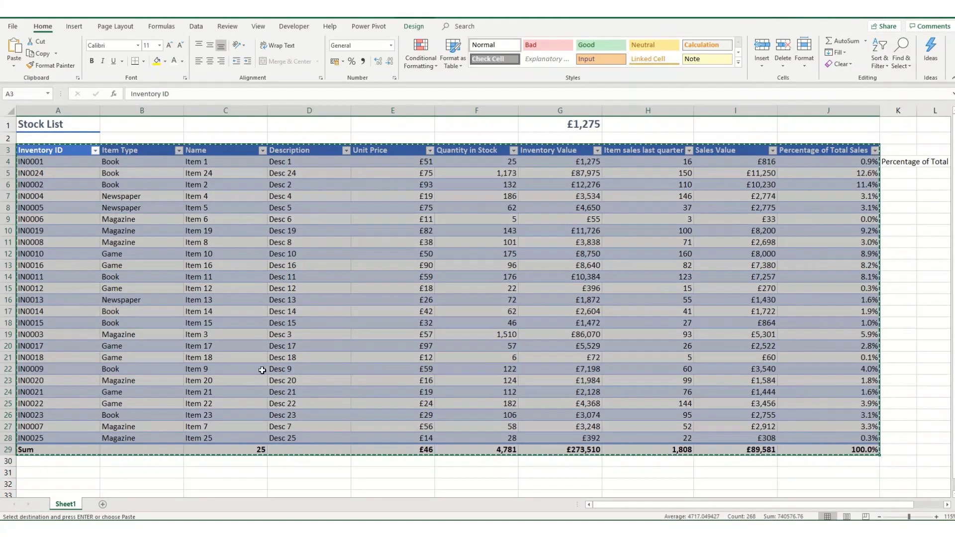
scroll(263, 370, "down", 4)
left_click(43, 330)
key("ctrl+v")
- Compare table names to confirm the pasted copy is Table13 and the original Table1
left_click(110, 356)
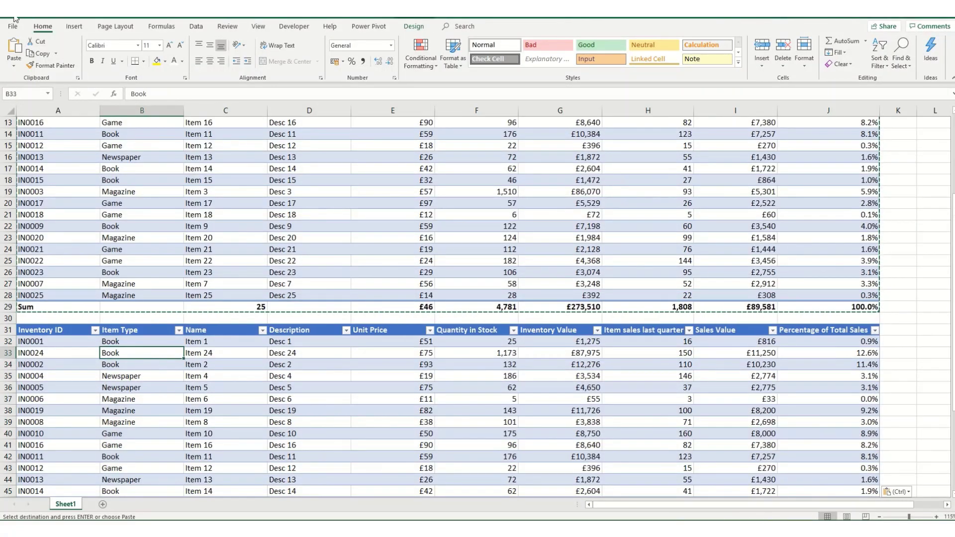
left_click(413, 26)
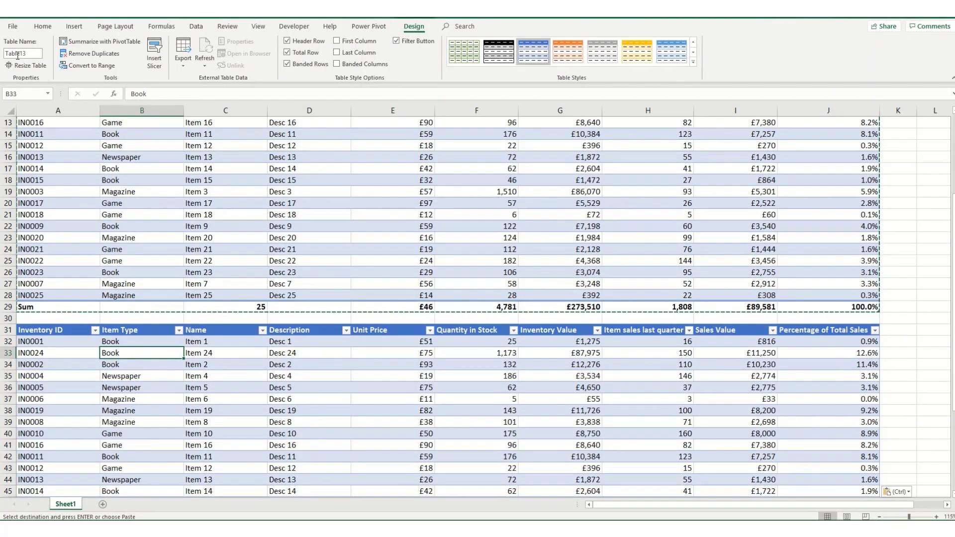
left_click(161, 191)
left_click(215, 284)
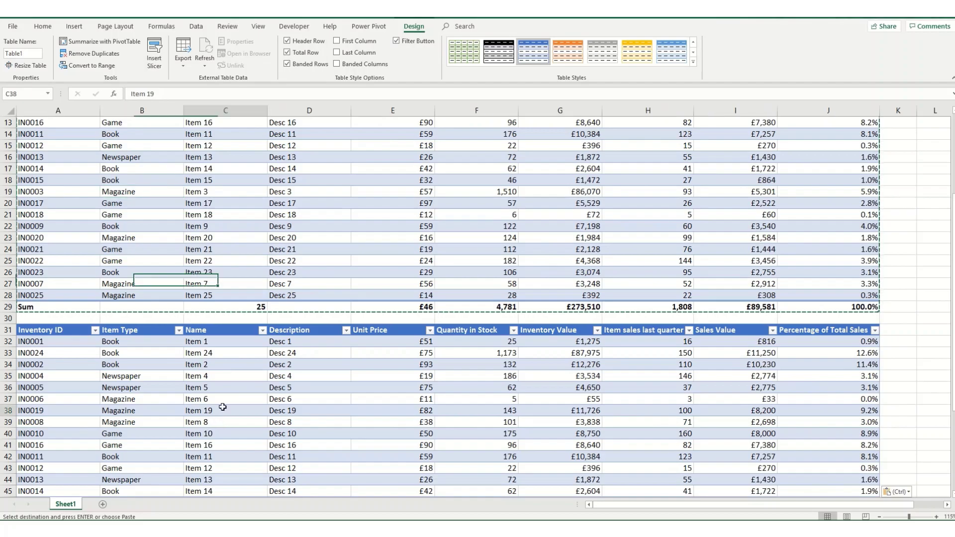
left_click(225, 410)
- Copy Table13's quantities F33:F55 and paste them one row up into F32:F54
scroll(240, 363, "down", 8)
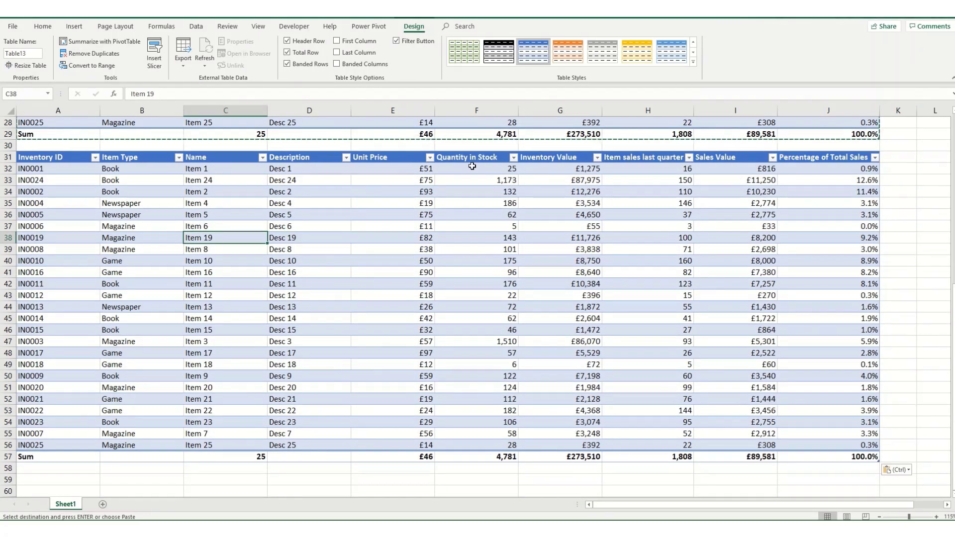
left_click_drag(470, 180, 488, 430)
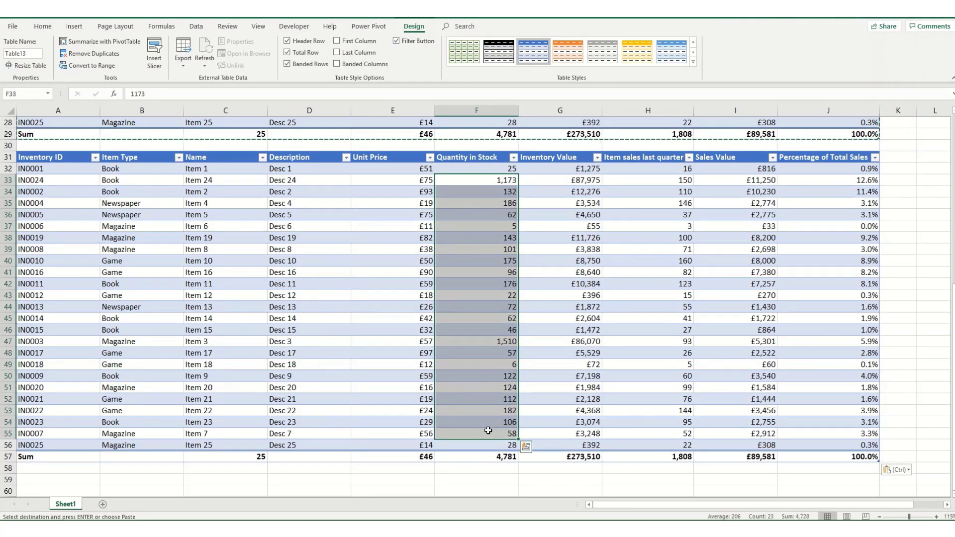
key("ctrl+c")
left_click(462, 169)
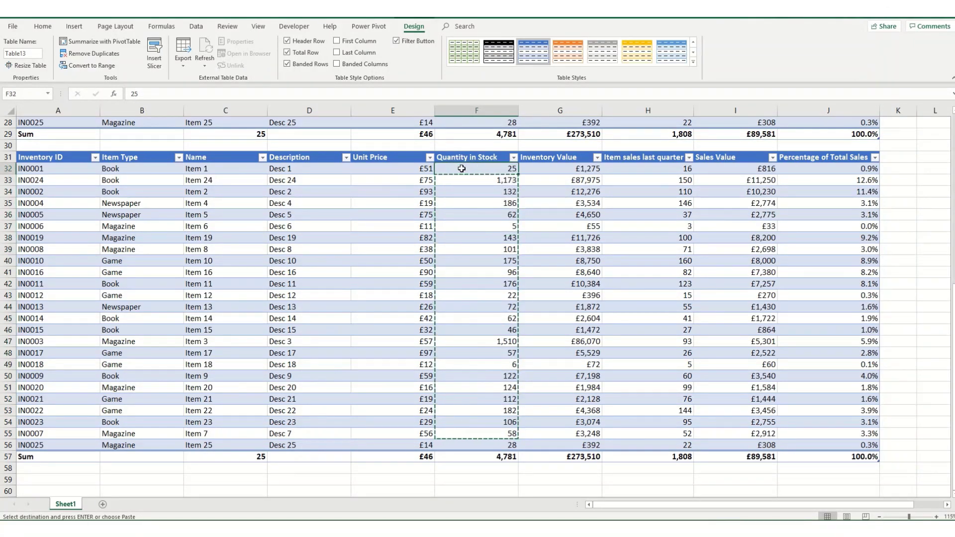
left_click_drag(462, 169, 498, 422)
key("Return")
- Set Table13's last two quantities to 16 in F55 and 30 in F56
left_click(491, 444)
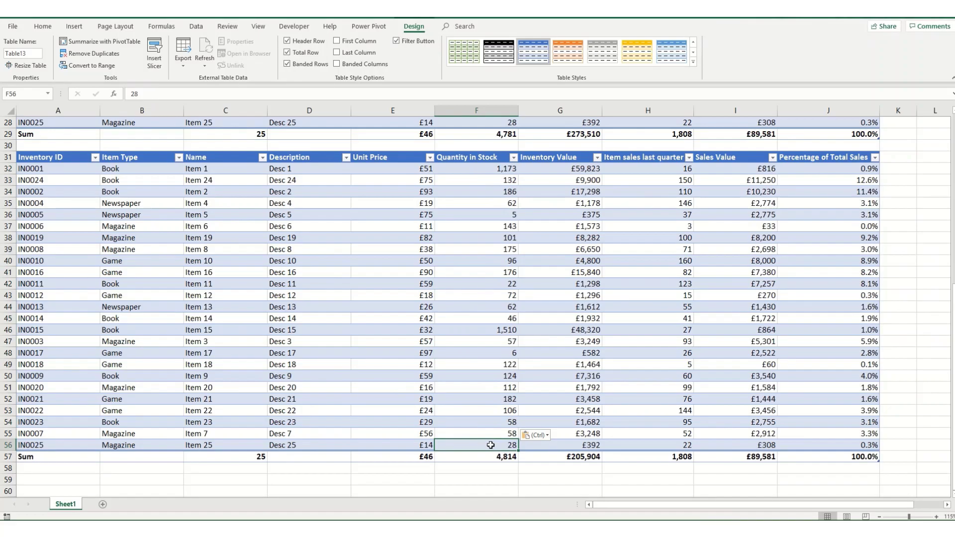
key("Up")
type("16")
key("Return")
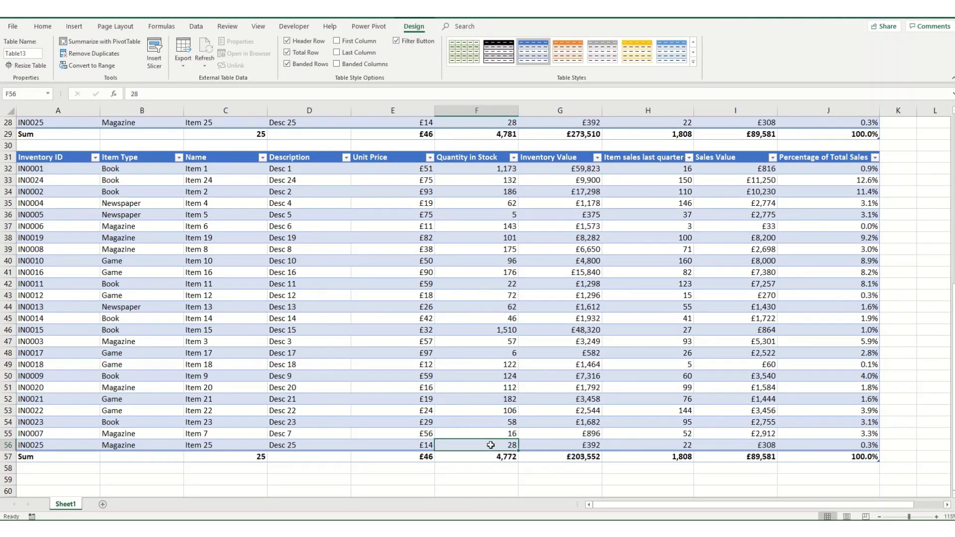
type("30")
key("Return")
scroll(363, 428, "down", 6)
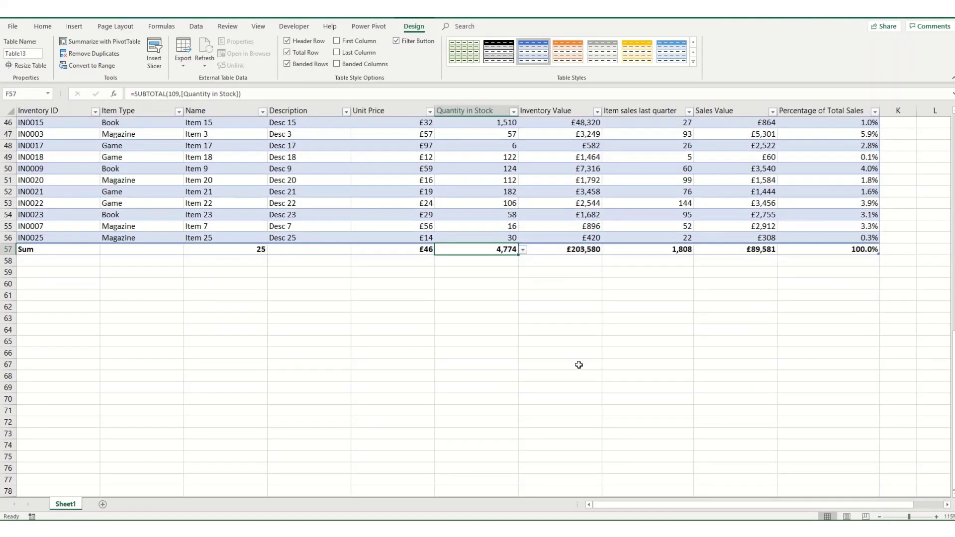
- Type the labels 'Table 1 Sale' in D63 and 'Table 1 3 sales' in D64
left_click(377, 322)
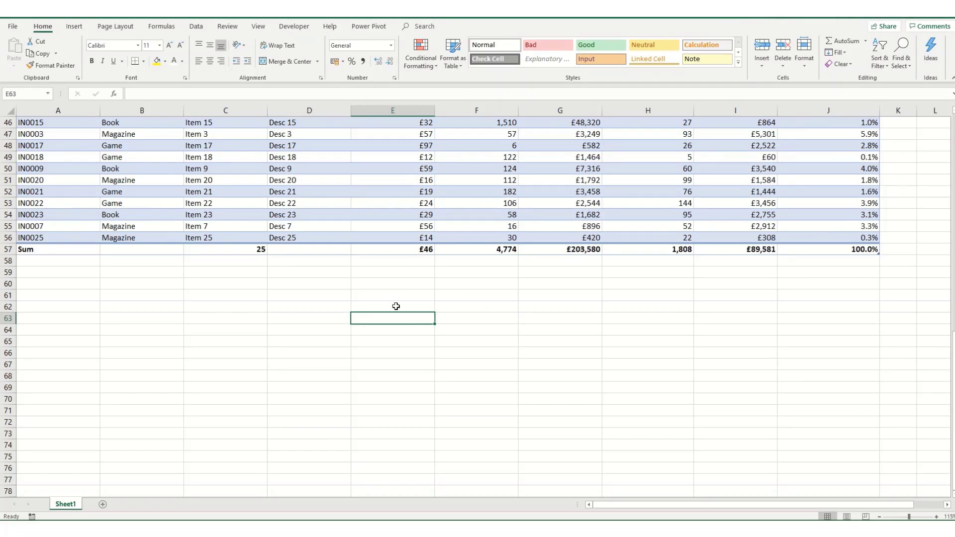
left_click(296, 317)
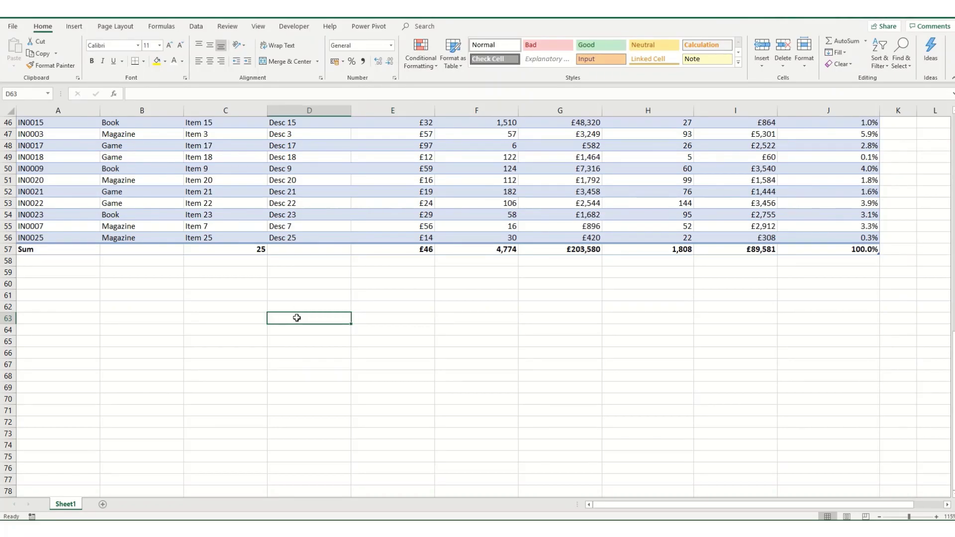
type("Table 1 Sale")
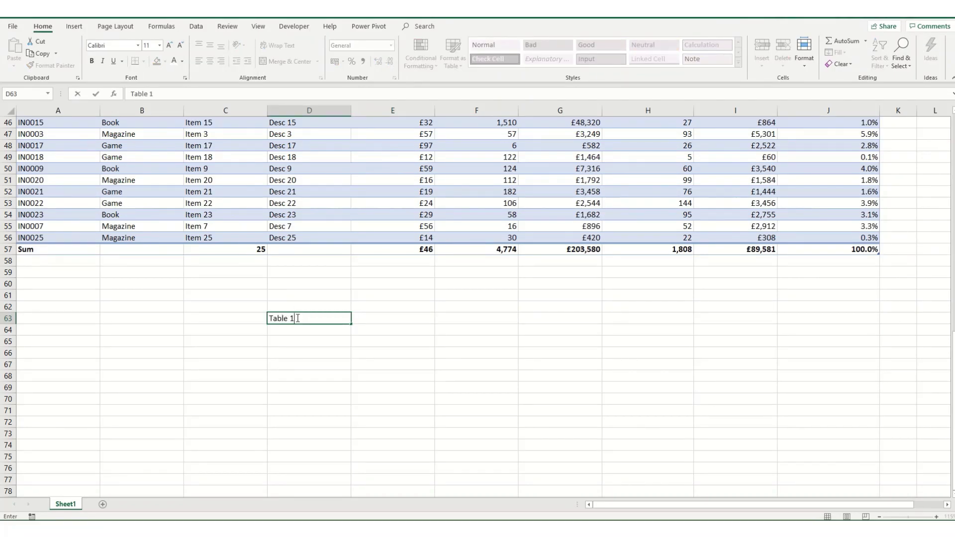
key("Return")
type("Table 1 ")
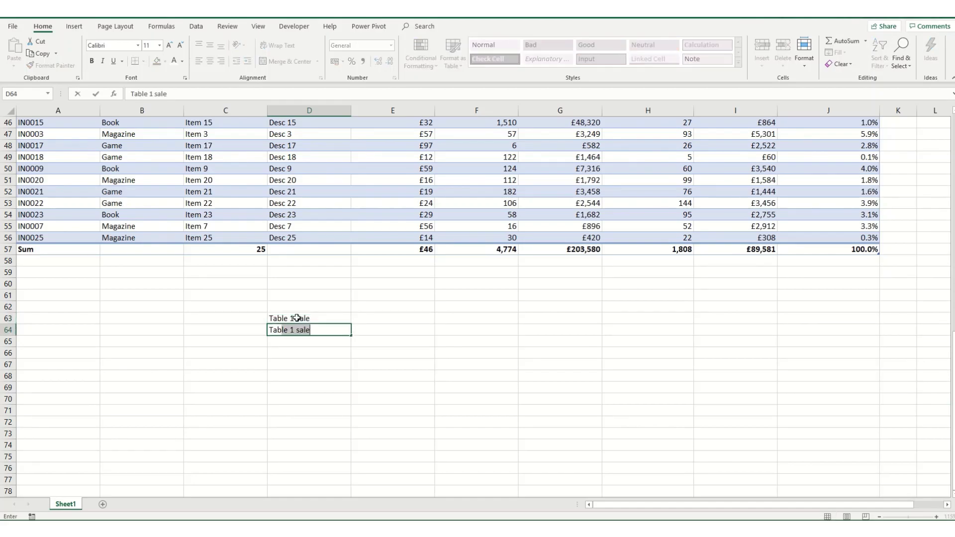
type("3 sales")
- In E63 enter =Table1[[#Totals],[Sales Value]] by clicking I29, showing £89,581
left_click(378, 318)
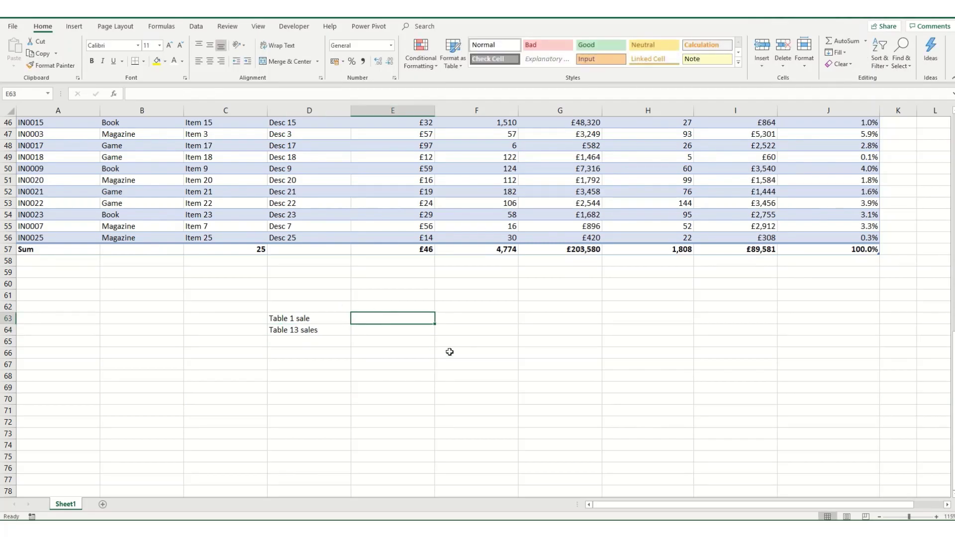
type("=")
scroll(520, 346, "up", 7)
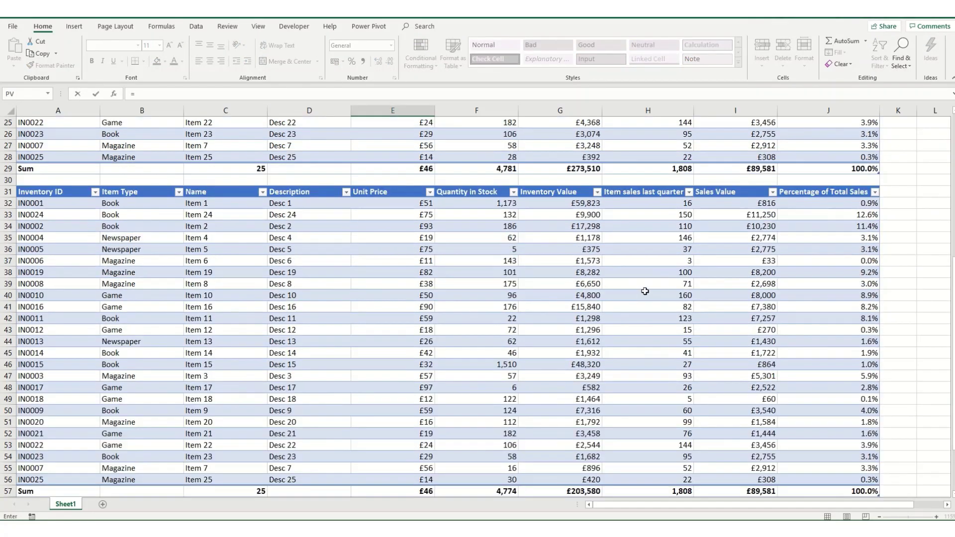
scroll(644, 291, "up", 4)
left_click(738, 305)
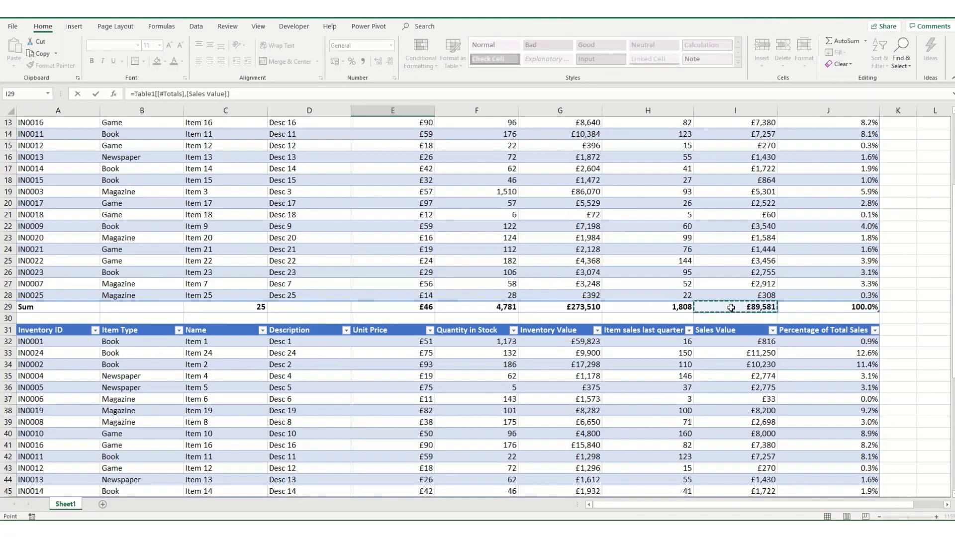
left_click(185, 94)
type(",")
key("Return")
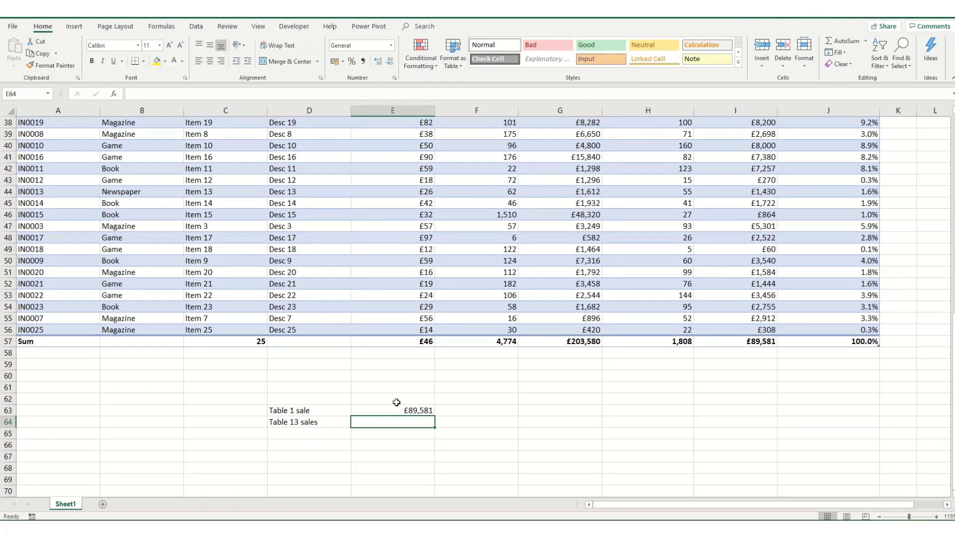
left_click(386, 414)
- Copy E63 to E64 and change it to =Table13[[#Totals],[Inventory Value]], showing £203,580
key("ctrl+c")
key("Down")
key("ctrl+v")
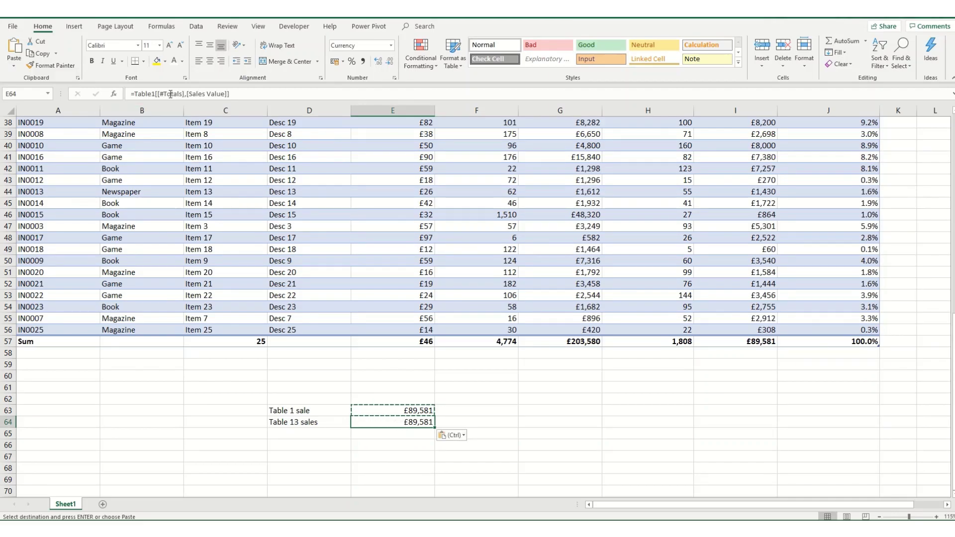
left_click(145, 98)
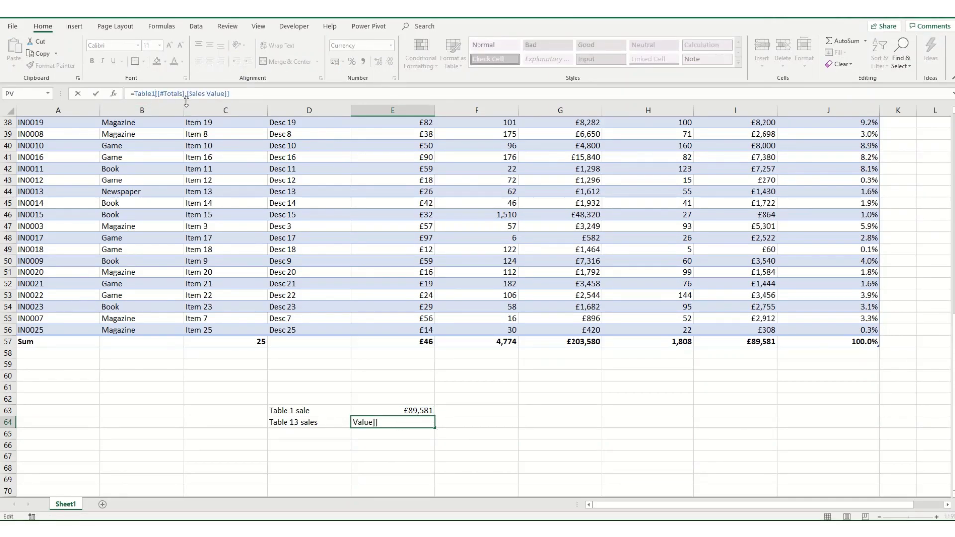
type("3")
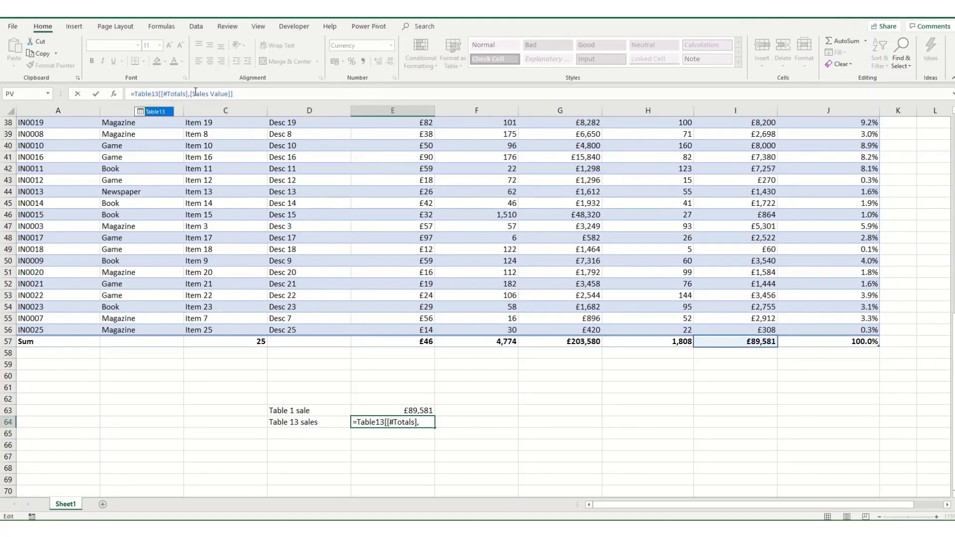
left_click_drag(193, 94, 230, 92)
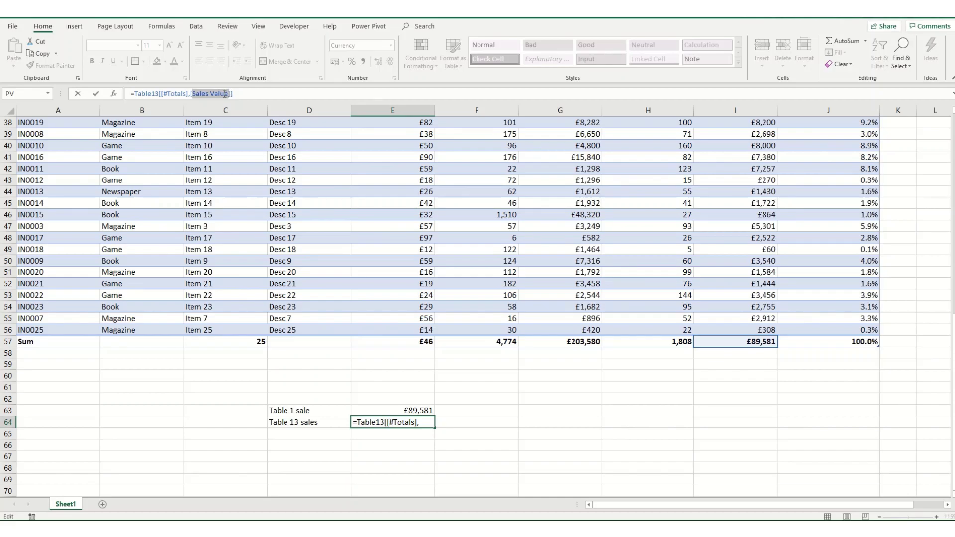
key("BackSpace")
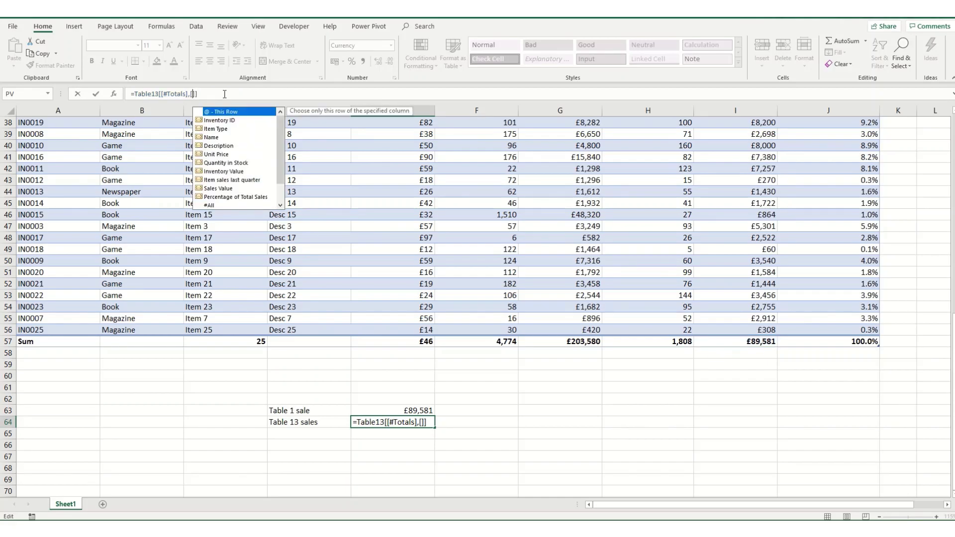
left_click(210, 172)
double_click(209, 171)
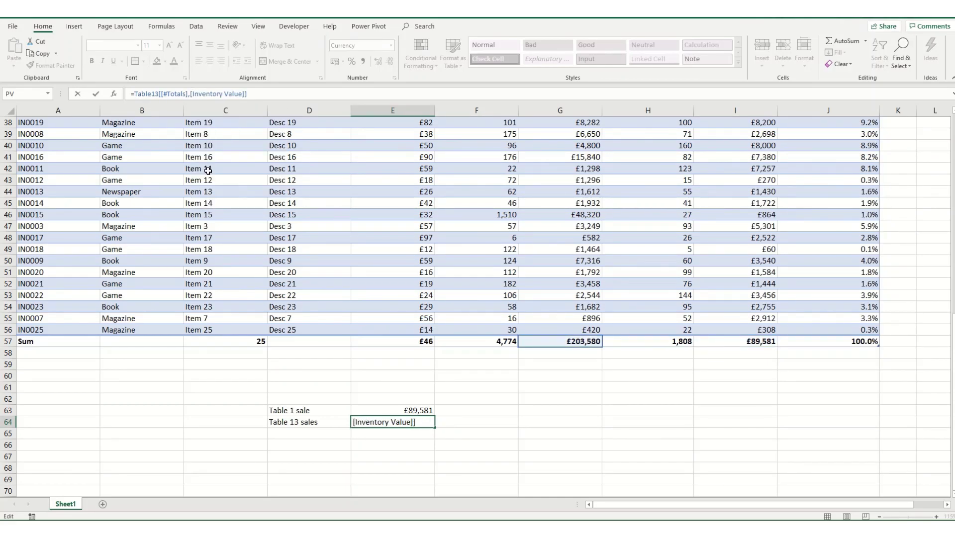
key("Return")
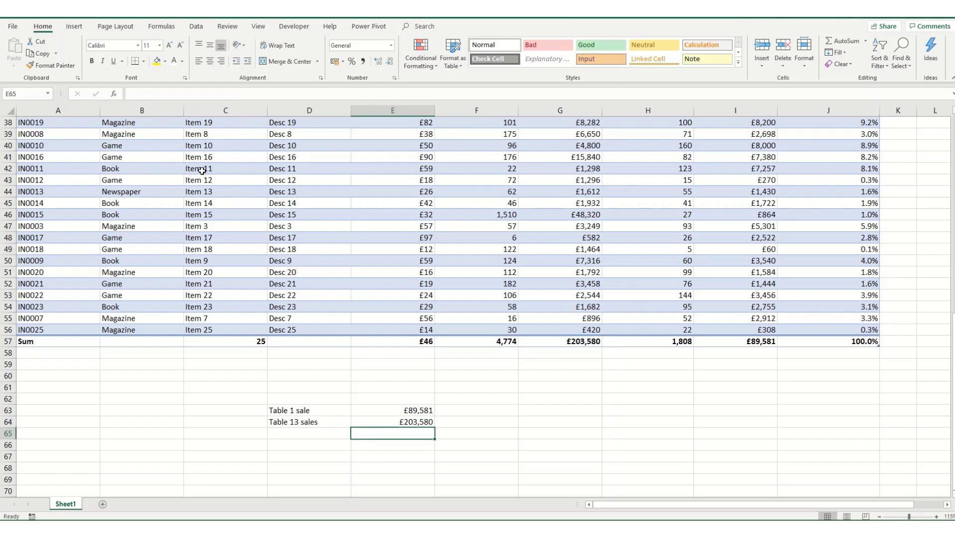
left_click(561, 342)
left_click(395, 422)
left_click(393, 411)
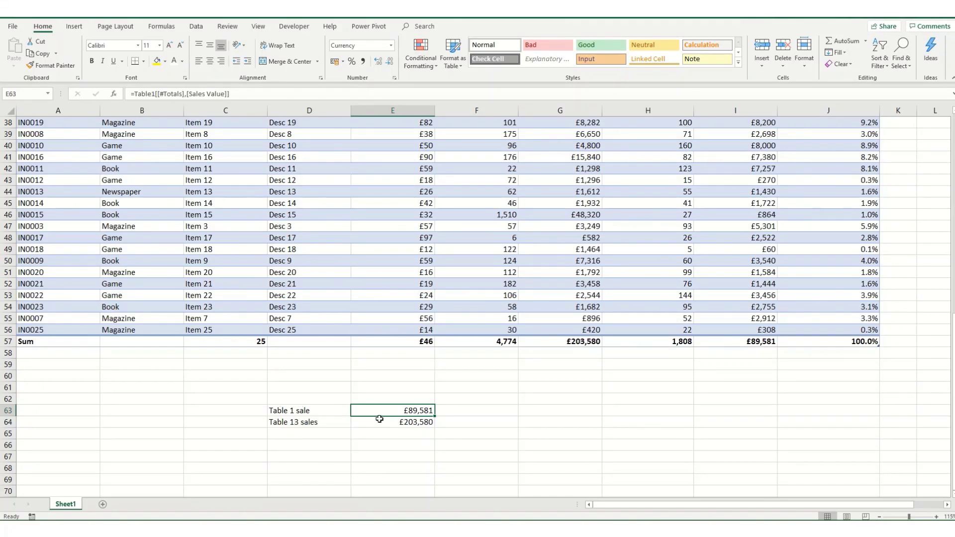
scroll(438, 420, "up", 12)
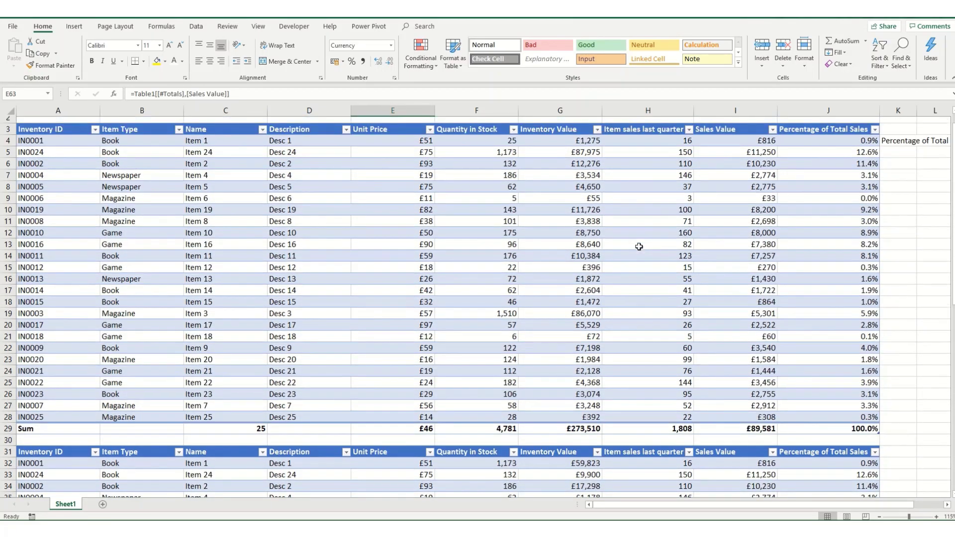
scroll(638, 247, "up", 1)
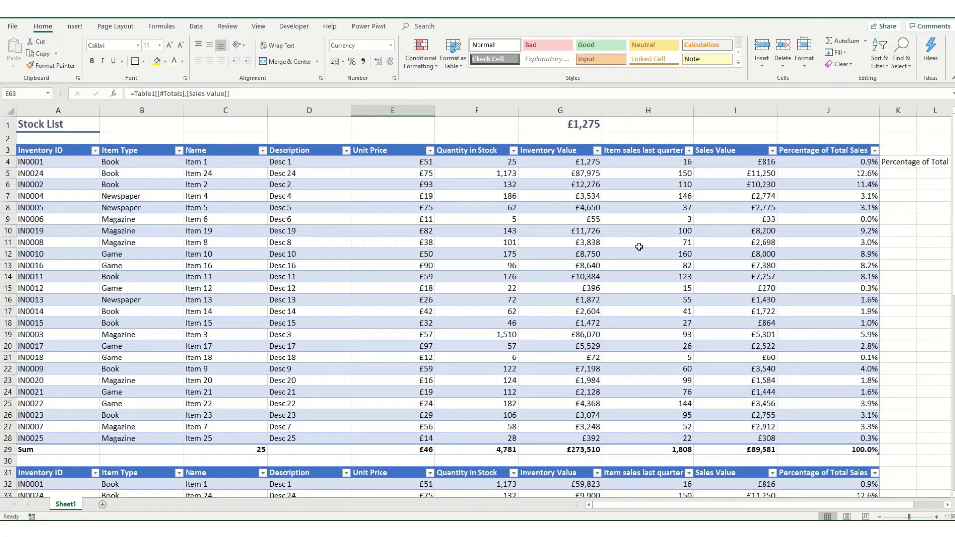